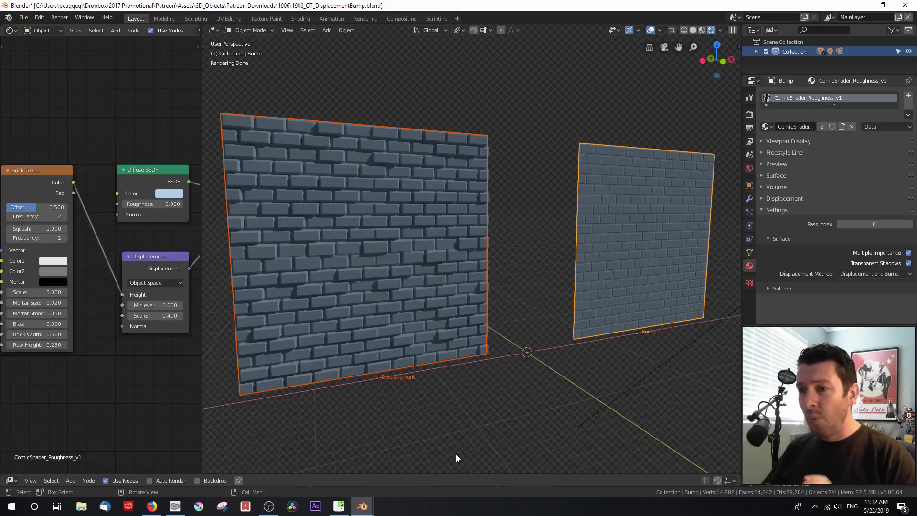
left_click(392, 316)
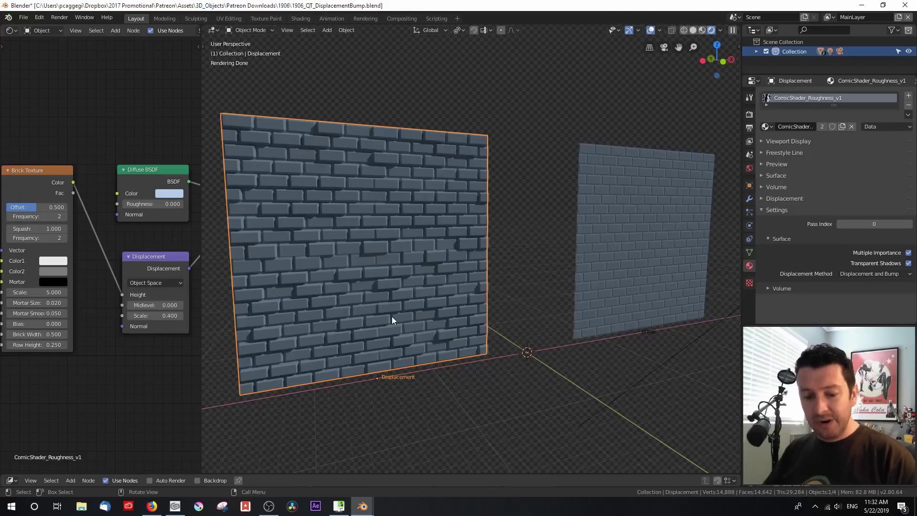
key("Tab")
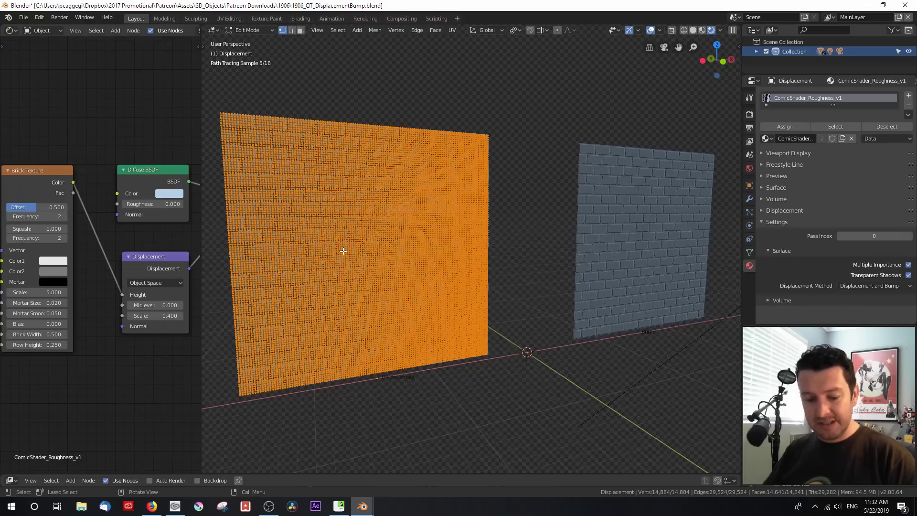
key("alt+a")
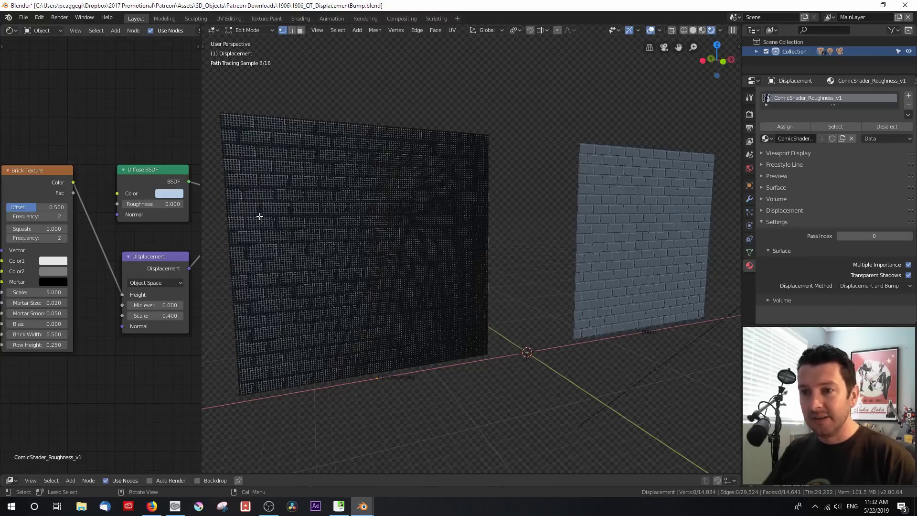
key("Tab")
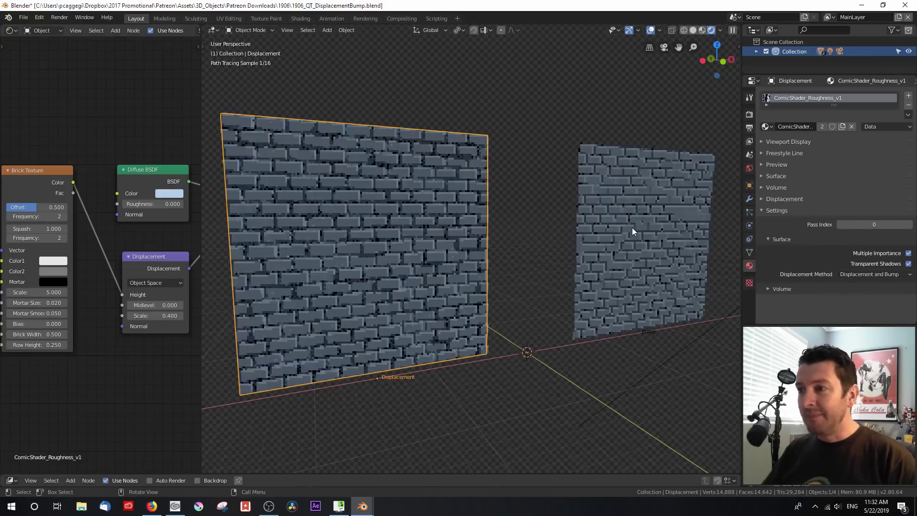
left_click(631, 231)
key("Tab")
middle_click_drag(649, 270, 556, 213)
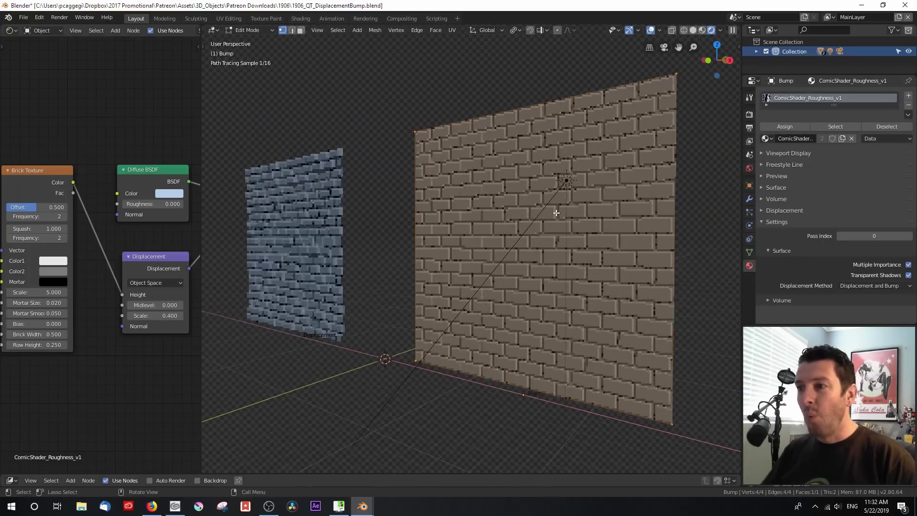
key("Tab")
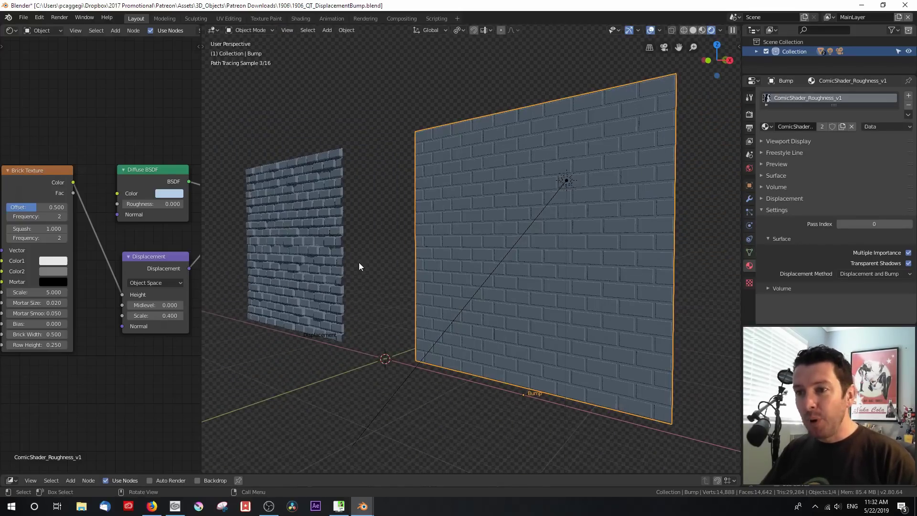
middle_click_drag(359, 263, 451, 242)
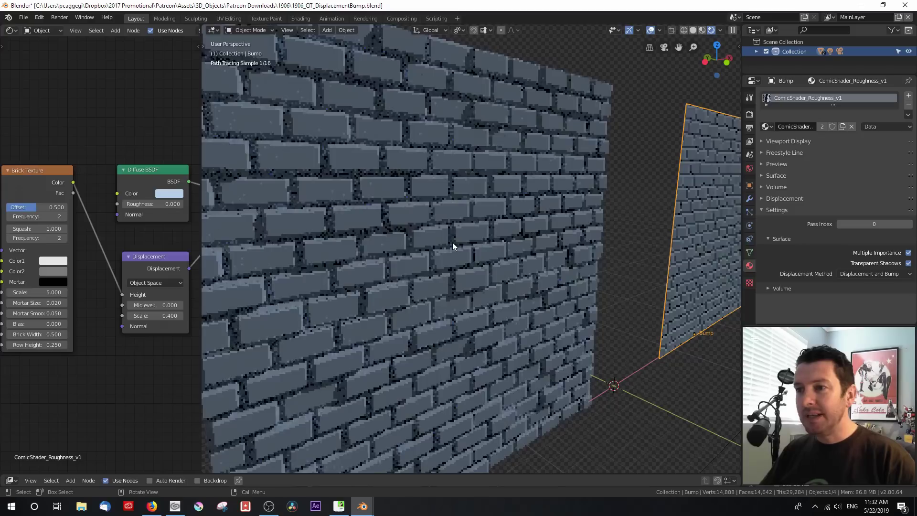
scroll(452, 242, "up", 3)
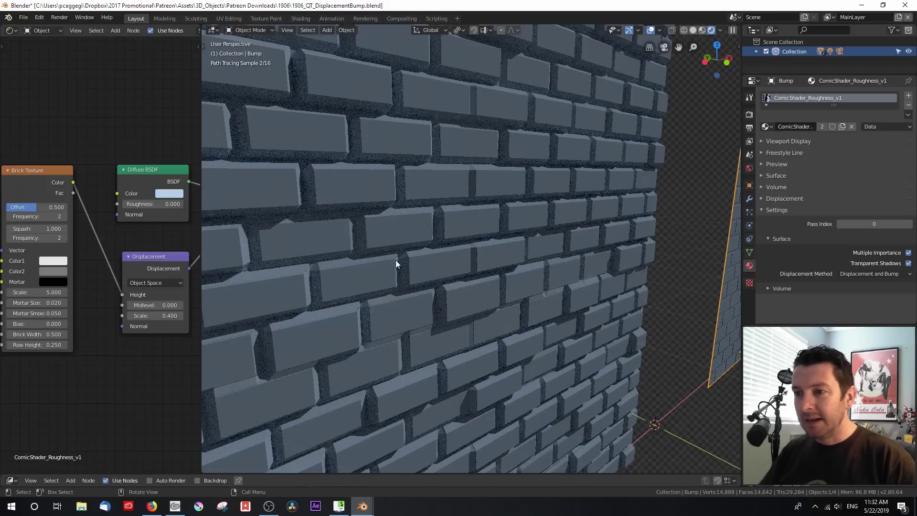
middle_click_drag(625, 308, 591, 298)
key("Tab")
key("Tab")
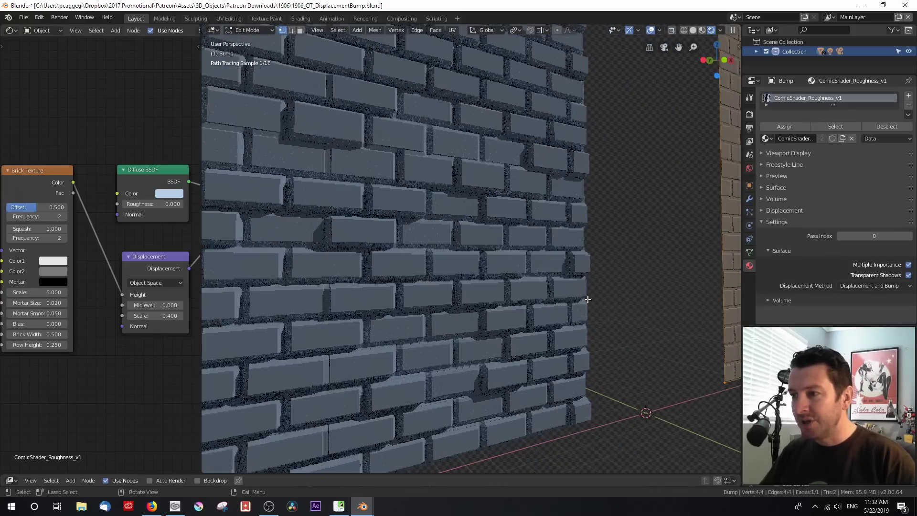
left_click(560, 302)
key("Tab")
mouse_move(522, 306)
middle_mouse_down()
mouse_move(547, 307)
mouse_move(517, 304)
middle_mouse_up()
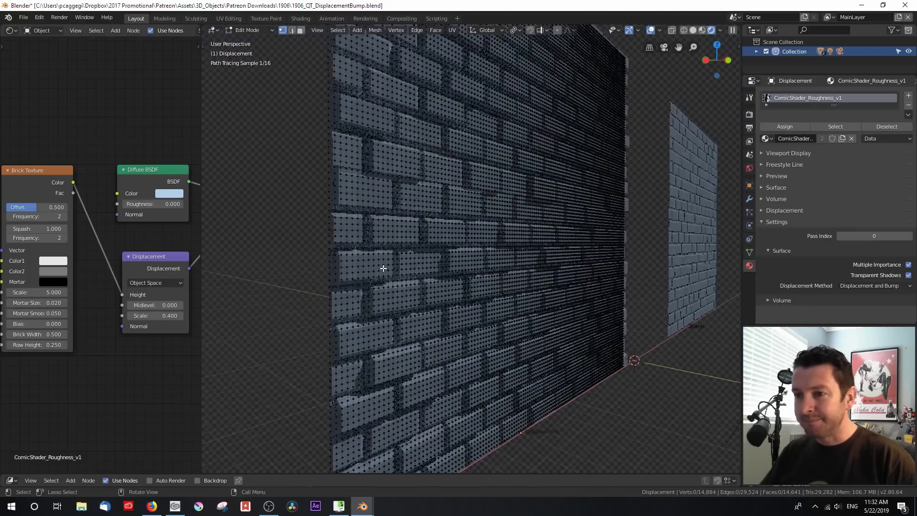
middle_click_drag(383, 269, 346, 280)
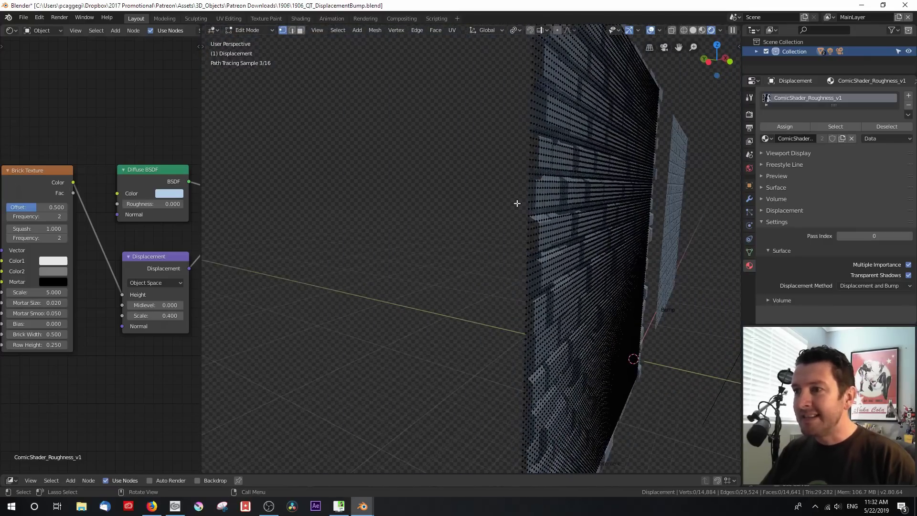
middle_click_drag(517, 203, 626, 251)
key("Tab")
scroll(508, 264, "down", 3)
left_click(626, 251, "shift")
scroll(510, 267, "down", 2)
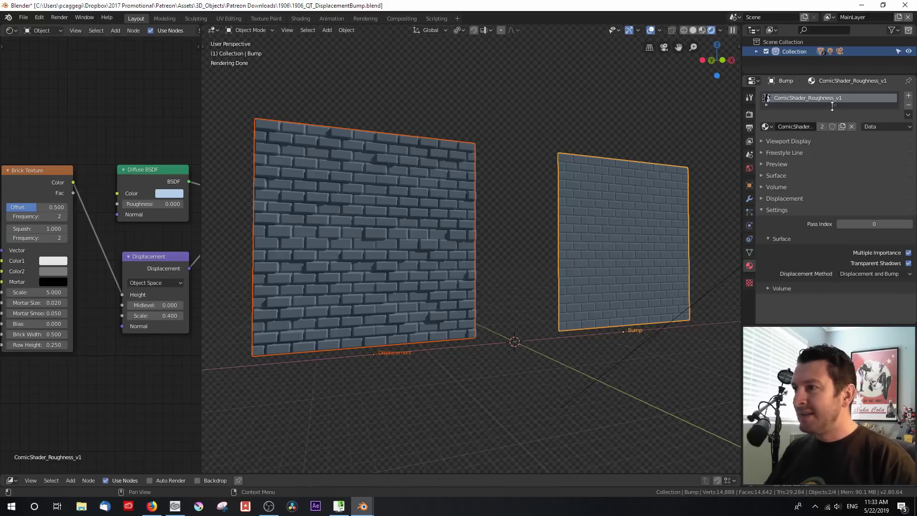
Stretch the Material Properties slot list taller by pulling its bottom edge down
left_click_drag(833, 106, 832, 116)
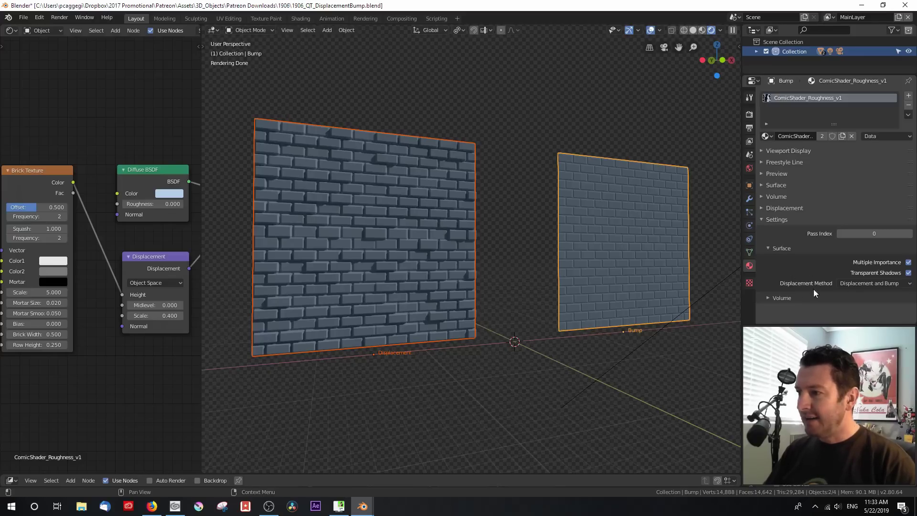
left_click(867, 284)
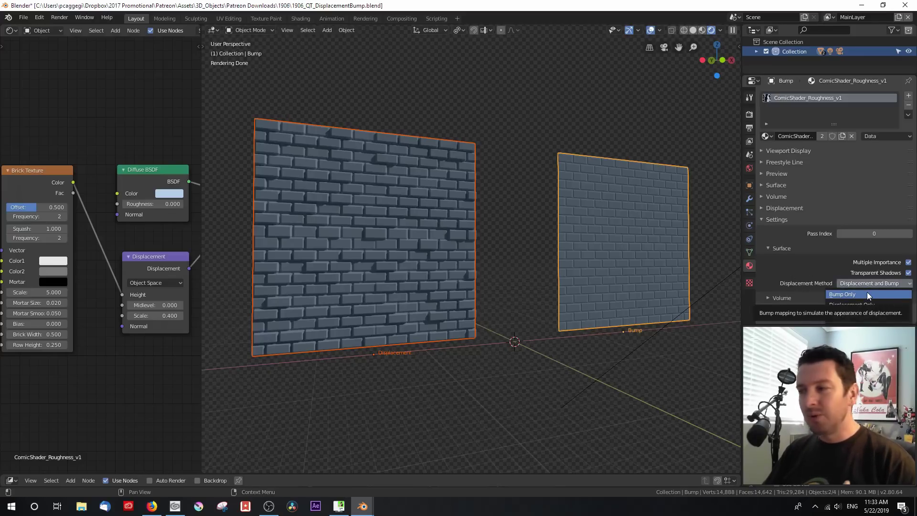
left_click(867, 293)
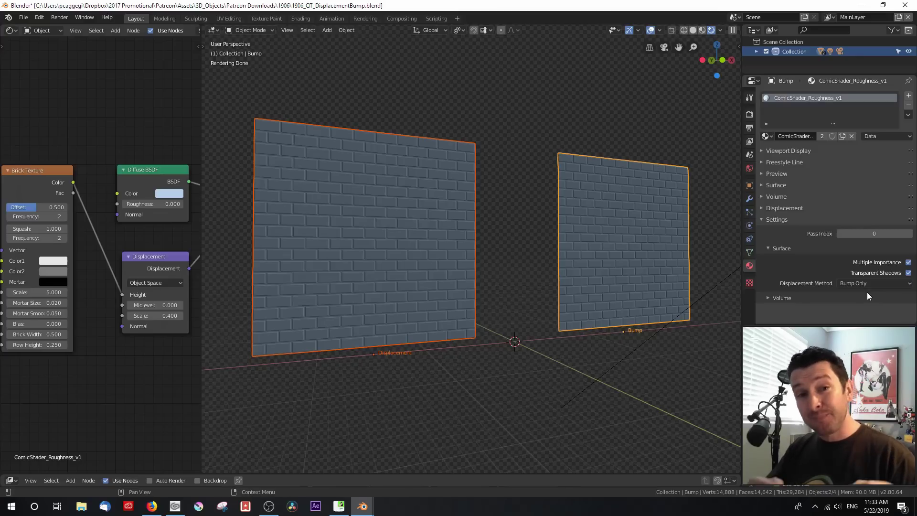
left_click(866, 284)
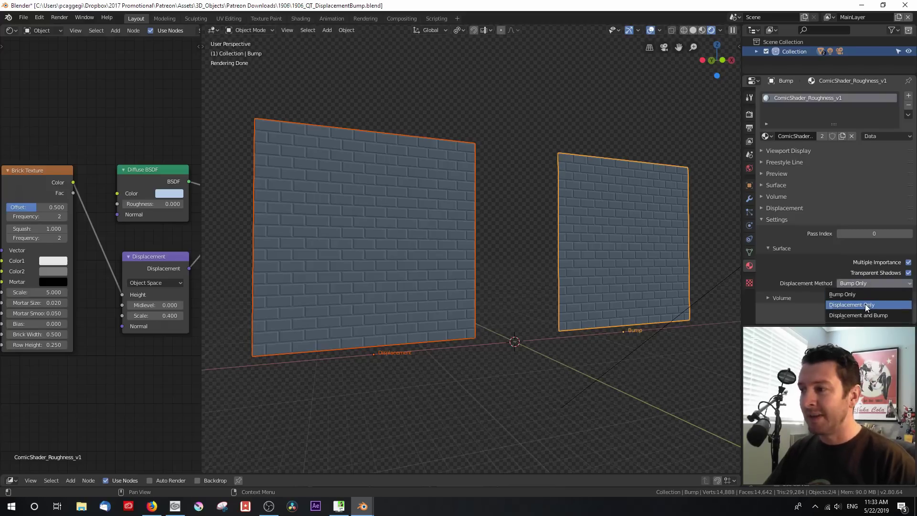
left_click(866, 304)
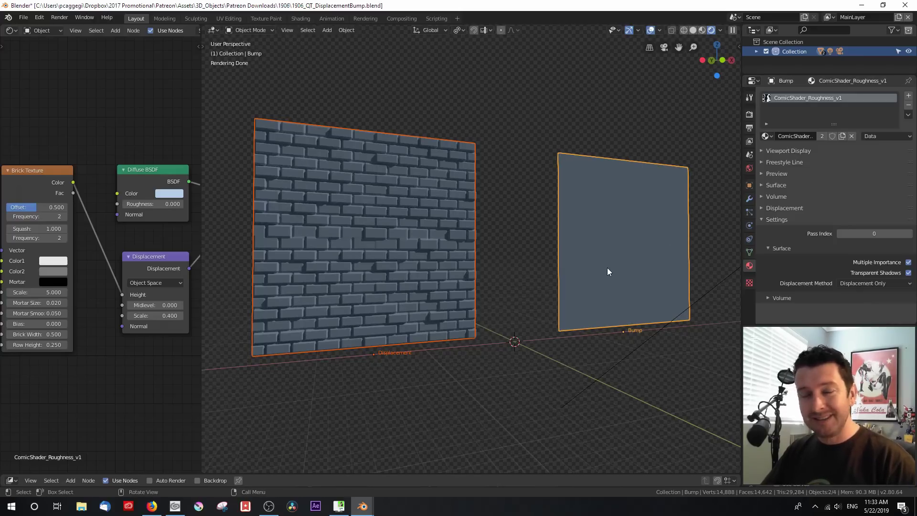
left_click(869, 284)
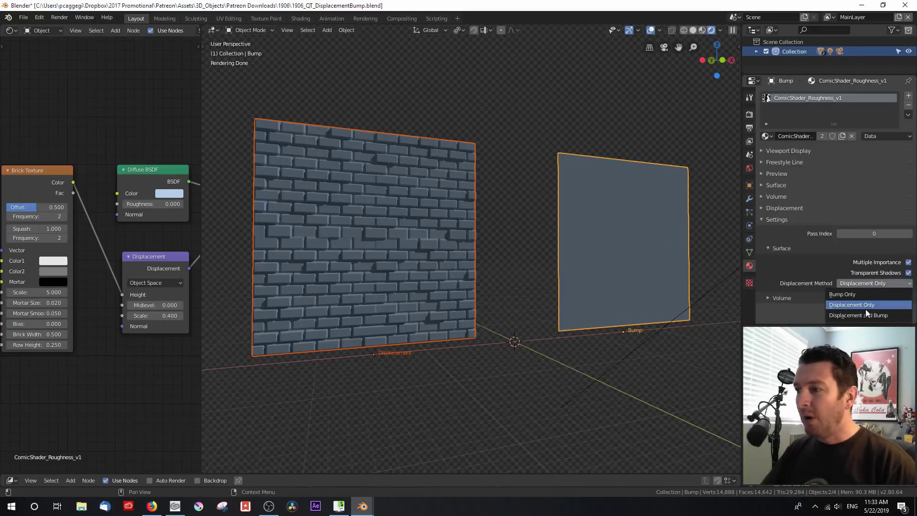
left_click(865, 315)
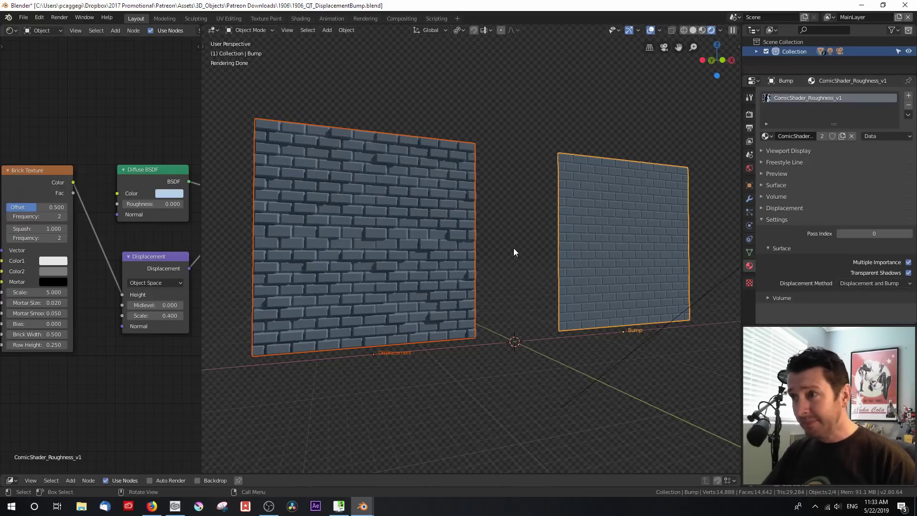
Compare both brick planes in Solid and Material Preview shading, then return to Rendered shading
left_click(692, 30)
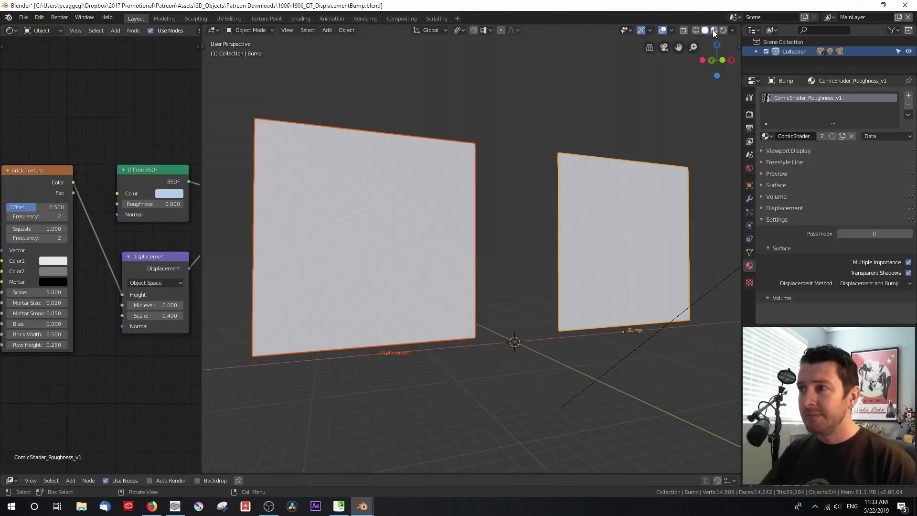
left_click(714, 30)
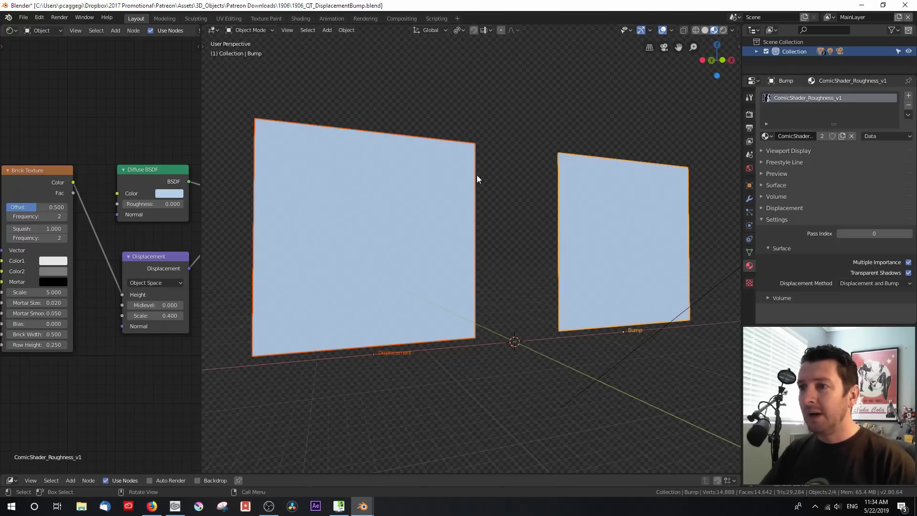
middle_click_drag(476, 174, 520, 167)
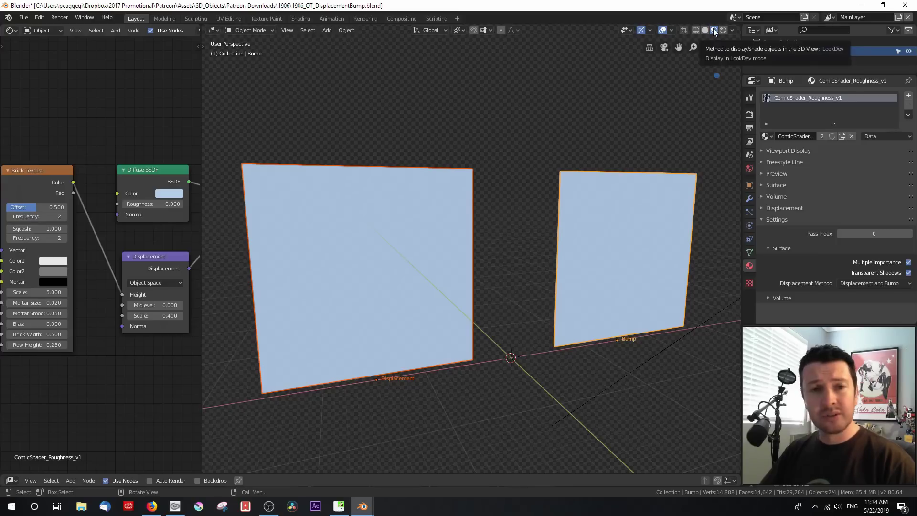
left_click(723, 30)
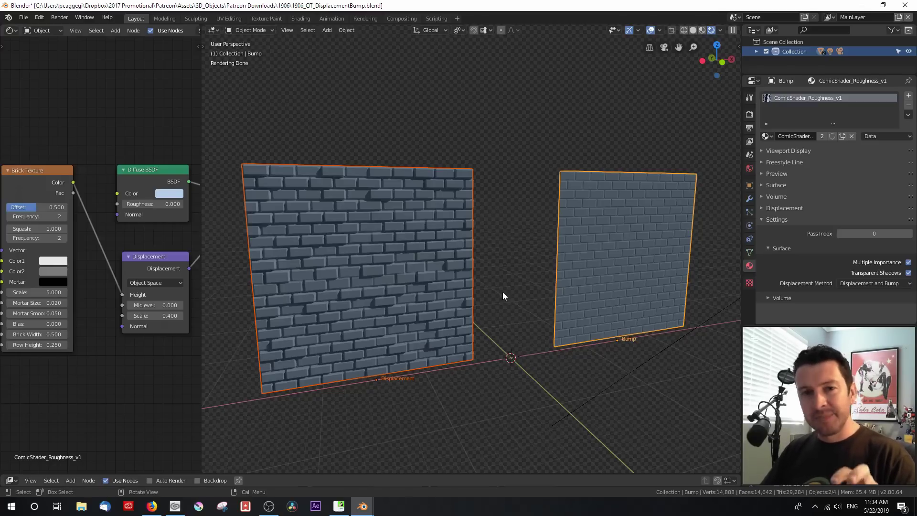
left_click(875, 283)
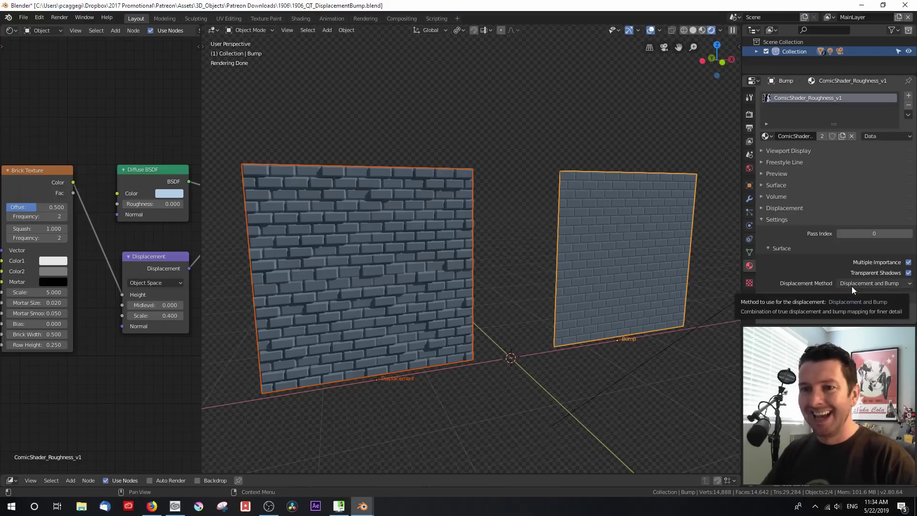
Drop the old displacement link and wire Brick Texture Fac into Material Output Displacement
left_click_drag(200, 234, 432, 238)
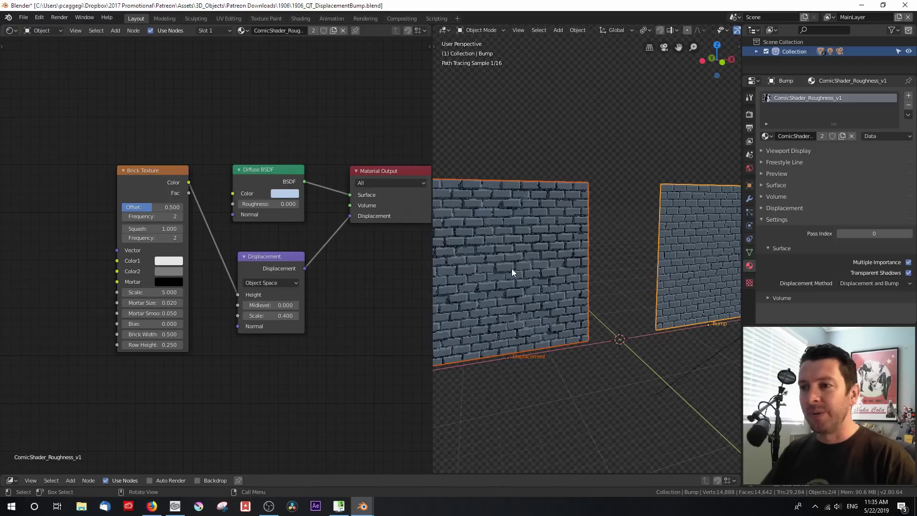
scroll(511, 268, "up", 5)
left_click_drag(382, 170, 369, 189)
left_click_drag(337, 234, 323, 240)
left_click_drag(255, 175, 247, 158)
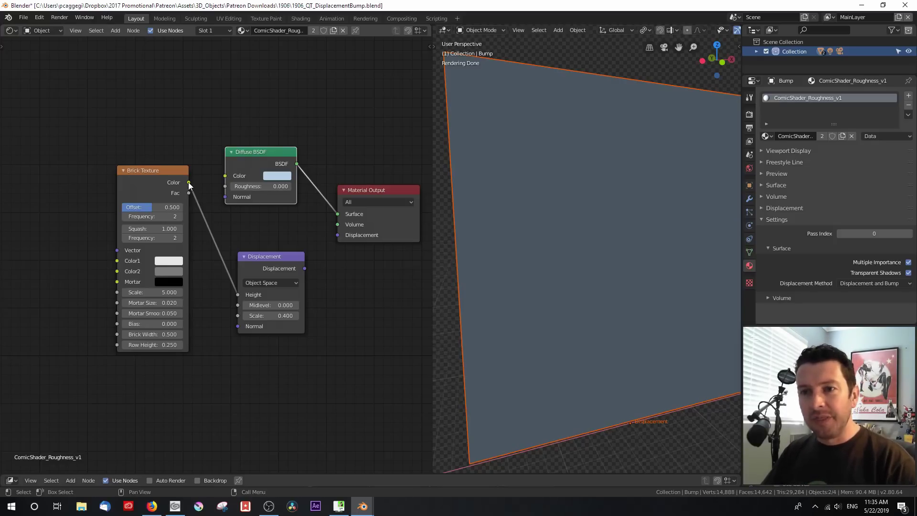
left_click_drag(182, 183, 339, 234)
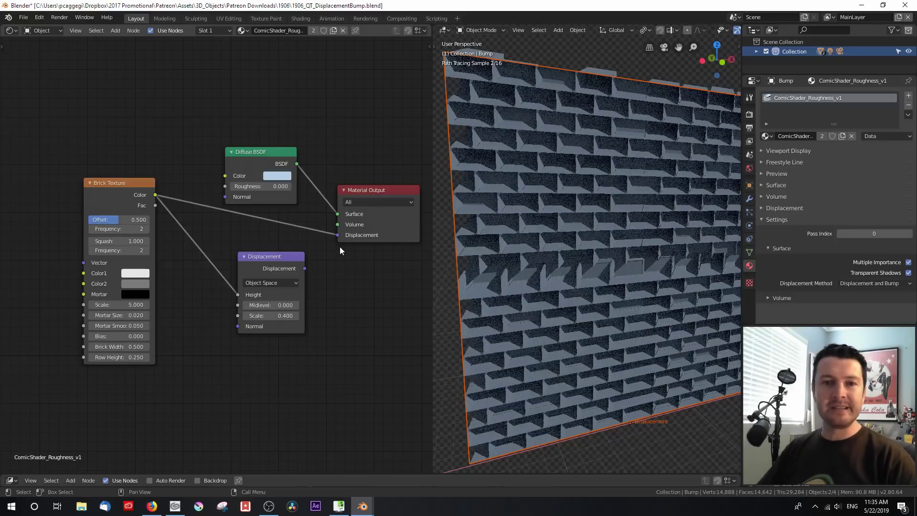
left_click_drag(155, 206, 333, 234)
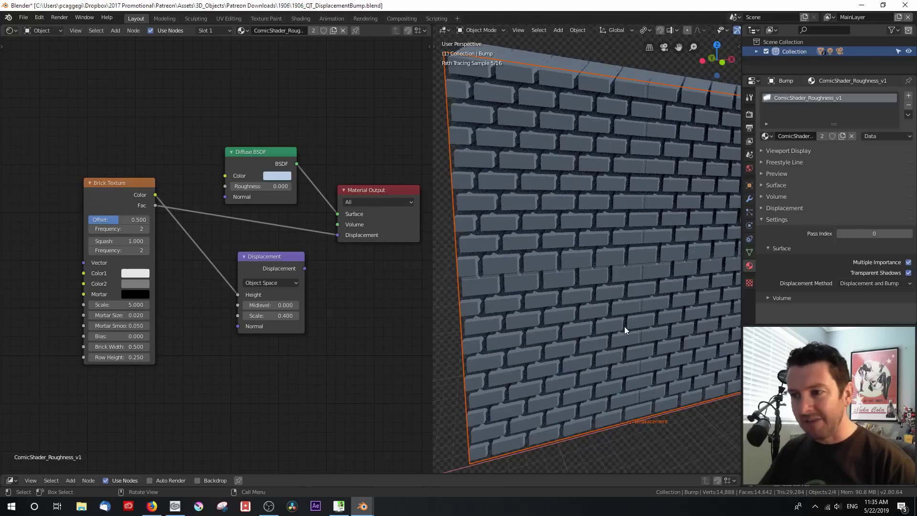
Frame the wall up close and shift Material Output up and left toward Diffuse BSDF
middle_click_drag(623, 326, 558, 286)
left_click_drag(433, 297, 379, 297)
middle_click_drag(440, 297, 517, 268)
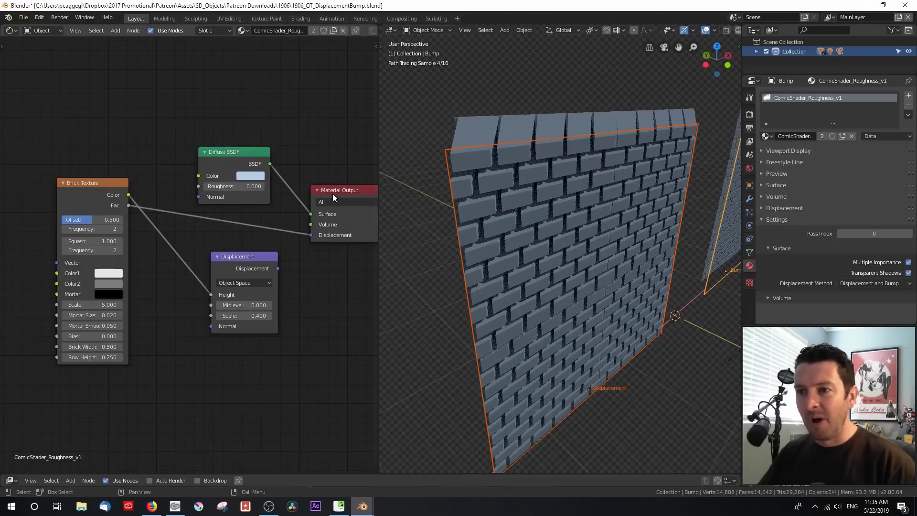
left_click_drag(333, 195, 310, 180)
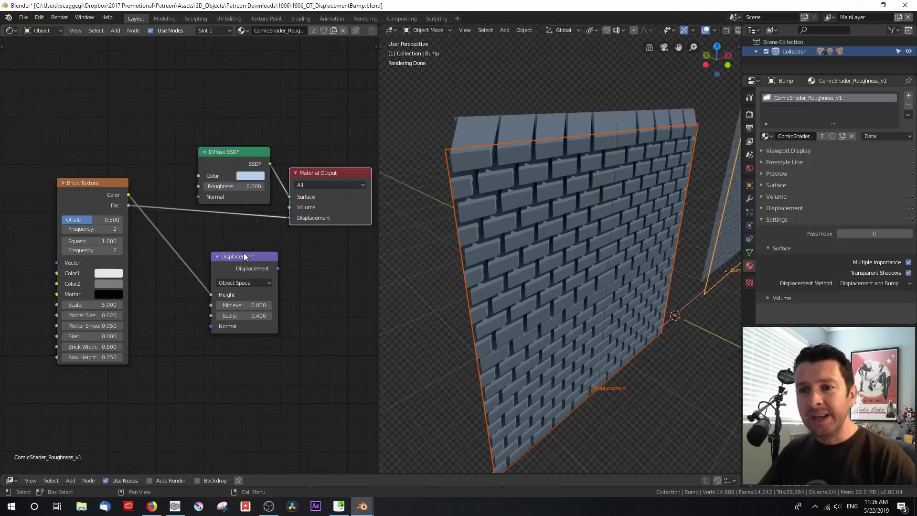
Reposition the Displacement node and frame Brick Texture and Material Output in the node editor
left_click_drag(243, 255, 231, 248)
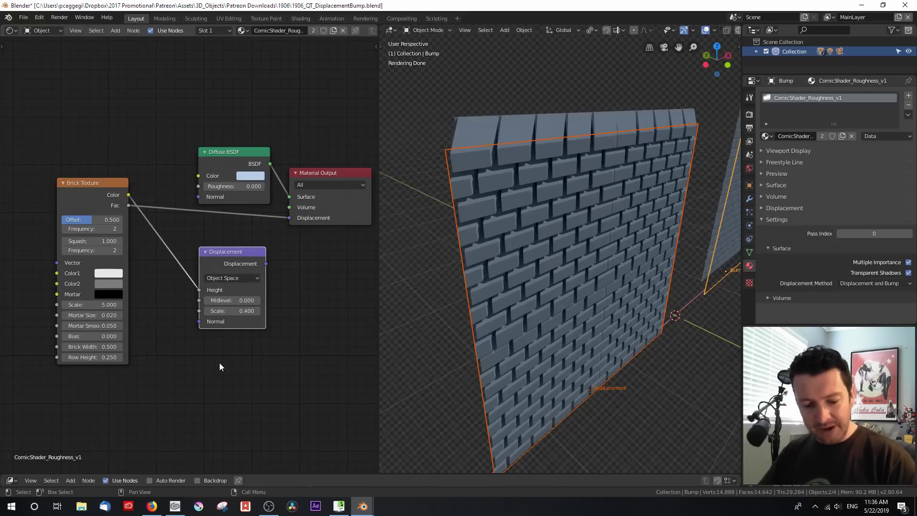
key("shift+a")
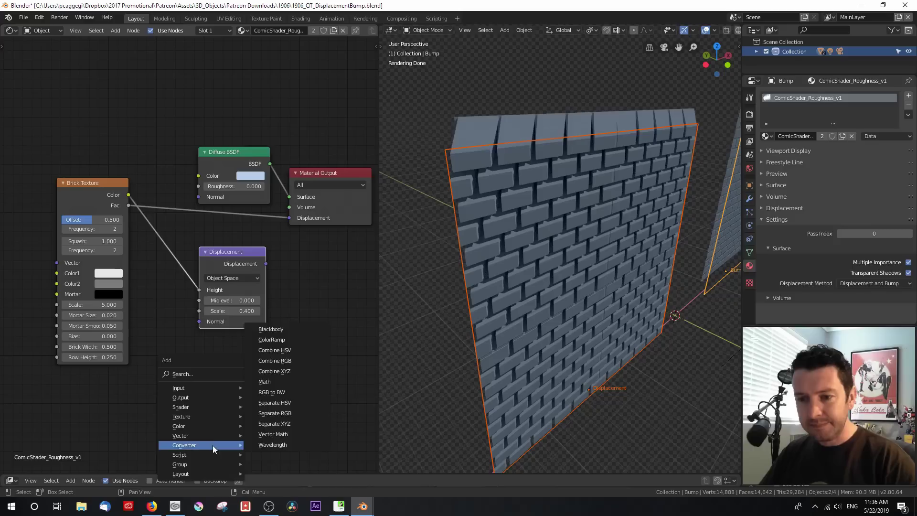
mouse_move(204, 436)
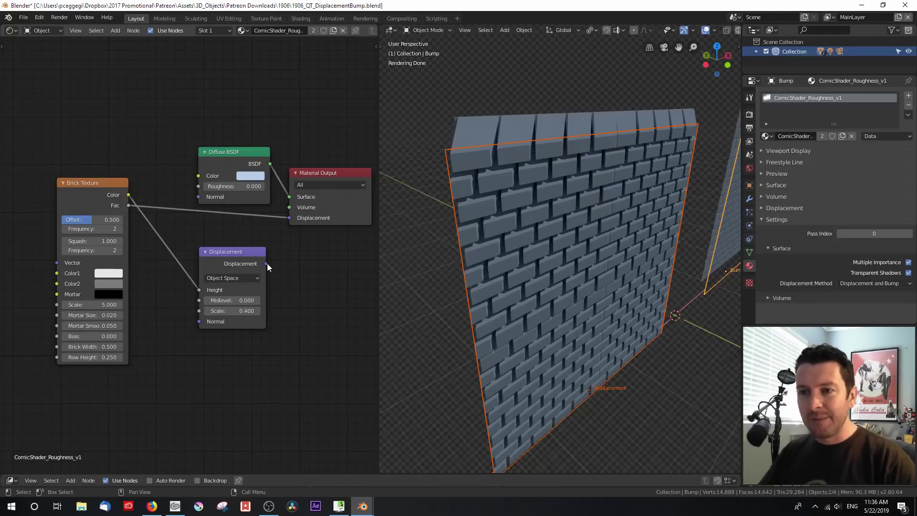
left_click_drag(266, 263, 201, 225)
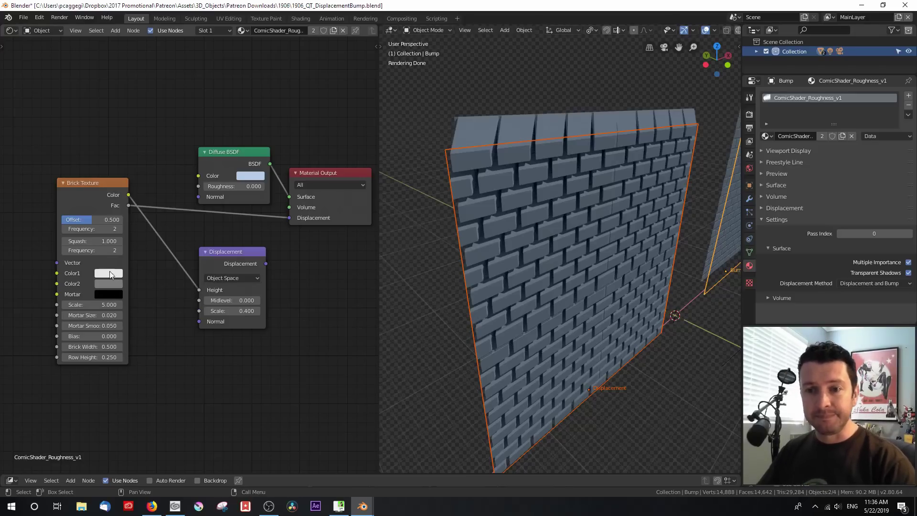
scroll(102, 280, "up", 2)
middle_click_drag(102, 280, 217, 274)
scroll(188, 274, "up", 1)
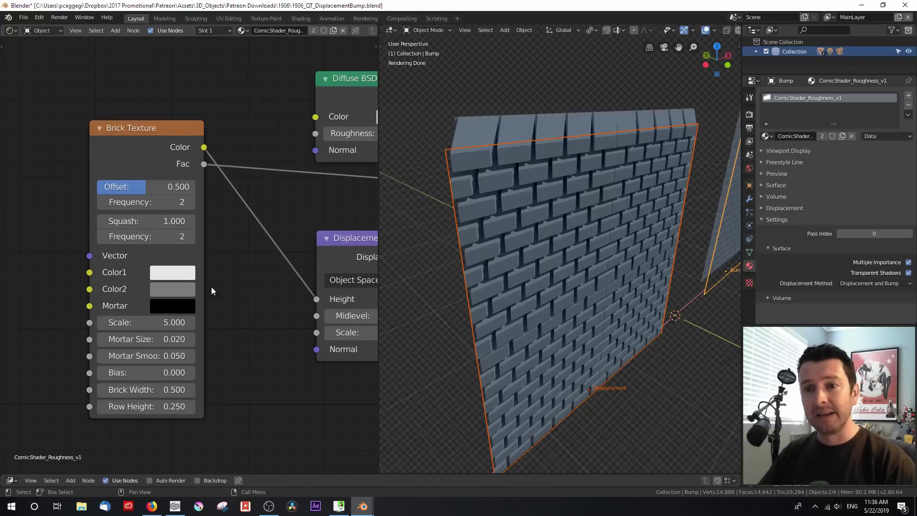
scroll(216, 282, "down", 1)
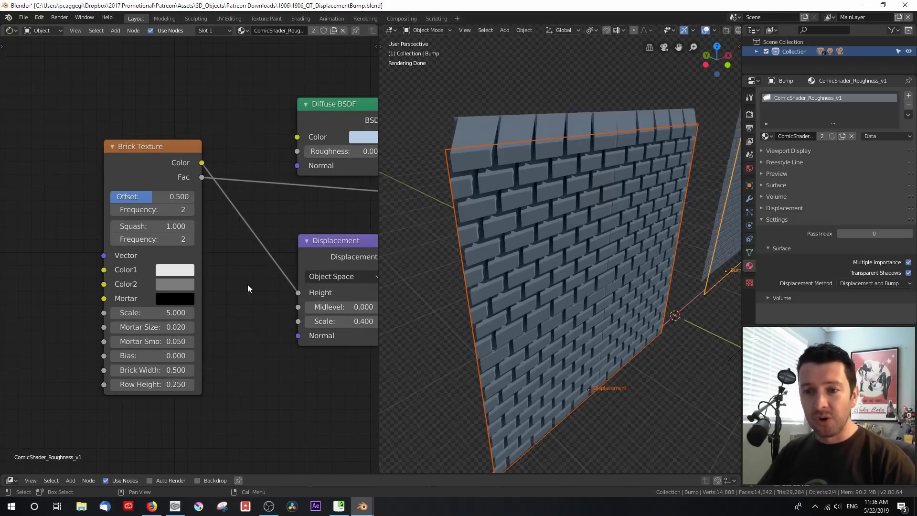
scroll(203, 291, "down", 1)
scroll(317, 262, "down", 1)
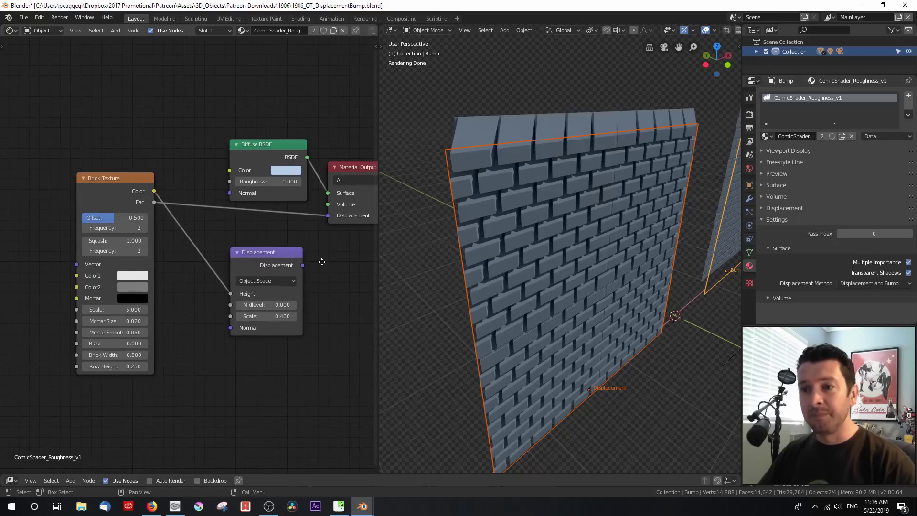
middle_click_drag(309, 267, 261, 275)
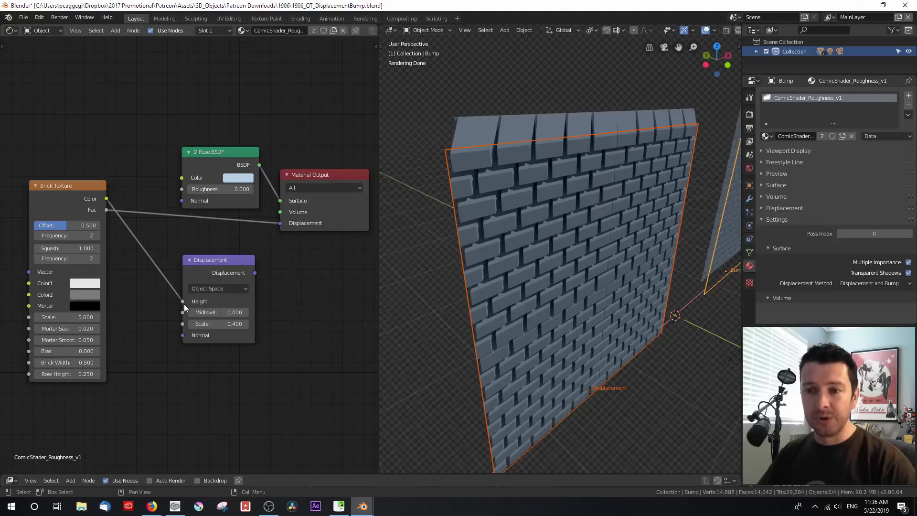
Link the Displacement node's output to Material Output Displacement
left_click(212, 288)
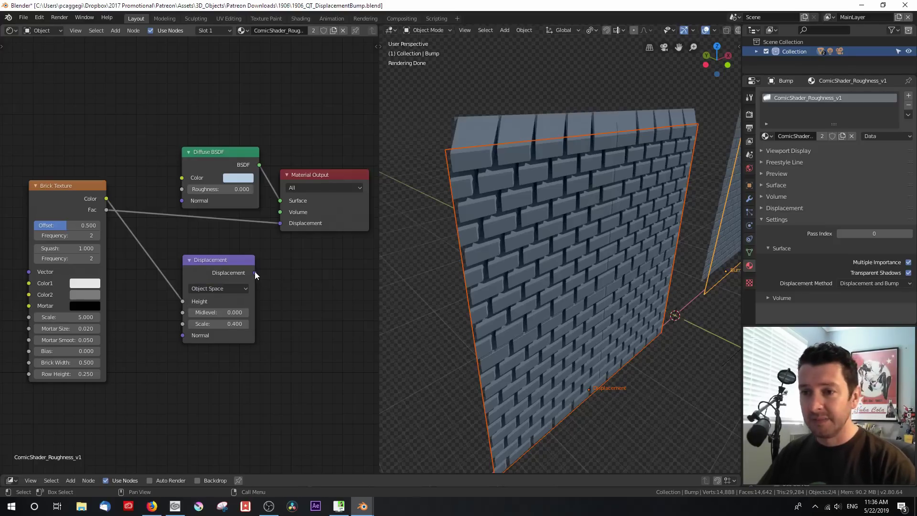
key("g")
left_click(220, 284)
left_click_drag(233, 272, 277, 225)
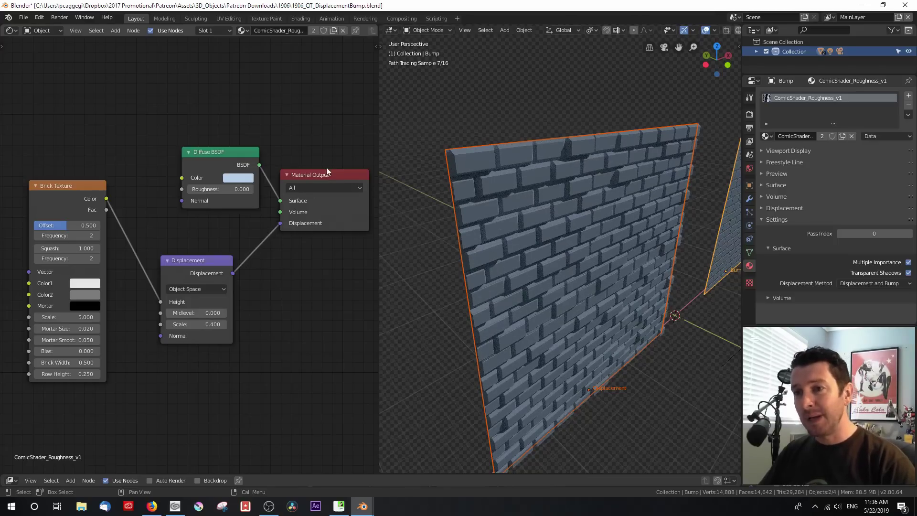
Inspect the raised bricks from two angles, then unplug the displacement link
mouse_move(576, 262)
middle_mouse_down()
mouse_move(589, 285)
mouse_move(573, 265)
mouse_move(596, 263)
mouse_move(591, 256)
mouse_move(585, 268)
middle_mouse_up()
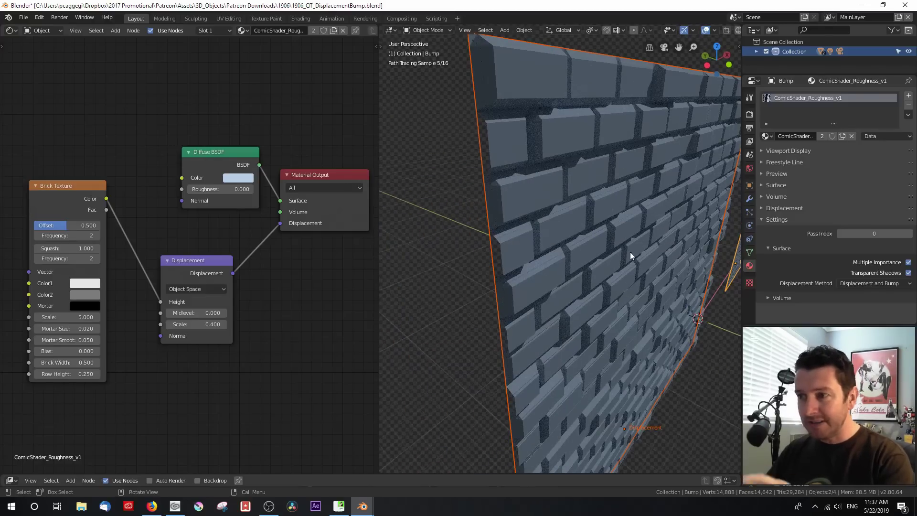
mouse_move(642, 277)
middle_mouse_down()
mouse_move(581, 259)
mouse_move(610, 270)
middle_mouse_up()
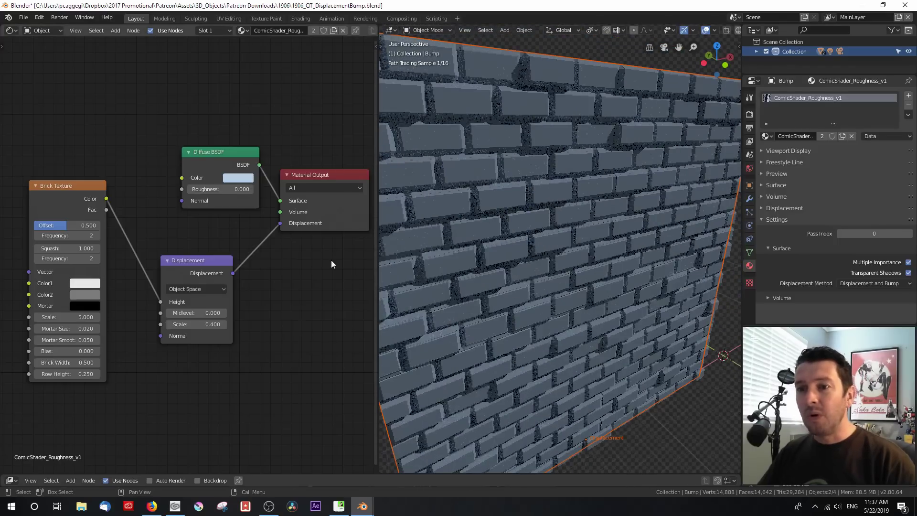
left_click_drag(279, 224, 246, 241)
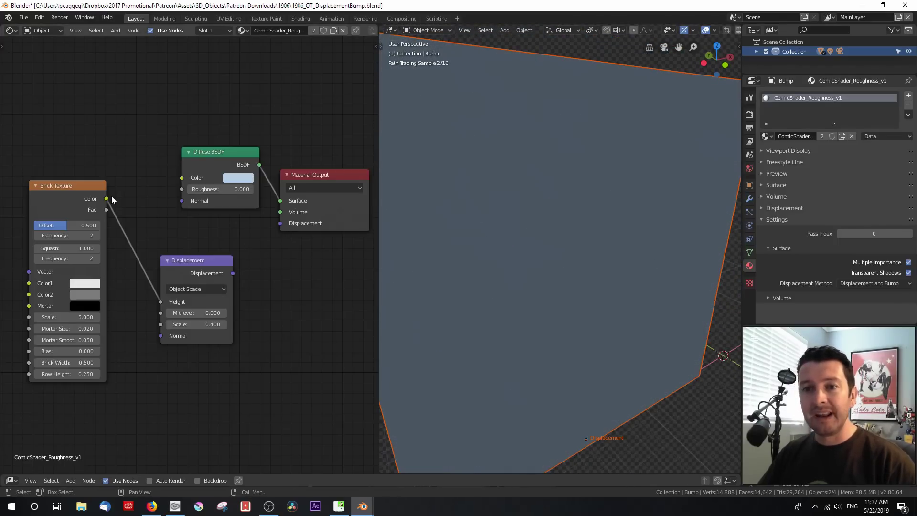
Plug the Brick Texture Color straight into Material Output Surface
left_click_drag(107, 198, 279, 201)
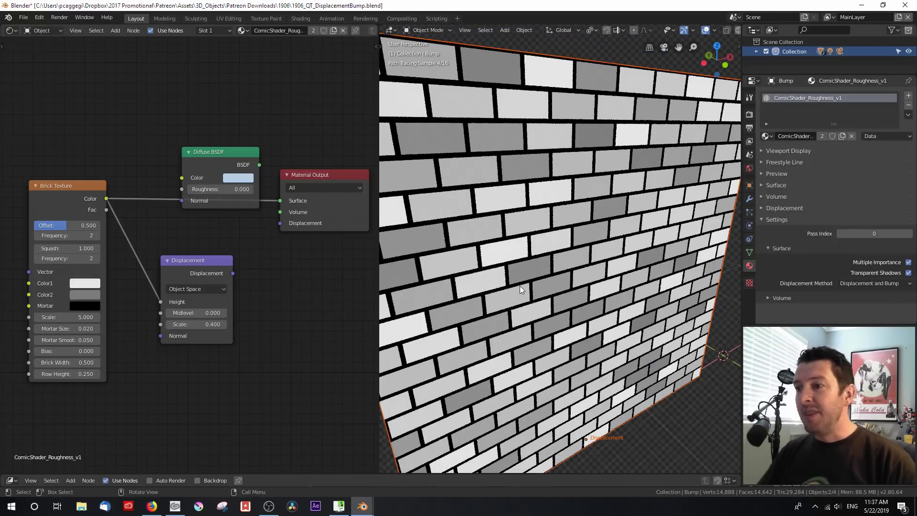
scroll(519, 286, "down", 4)
scroll(527, 282, "up", 3)
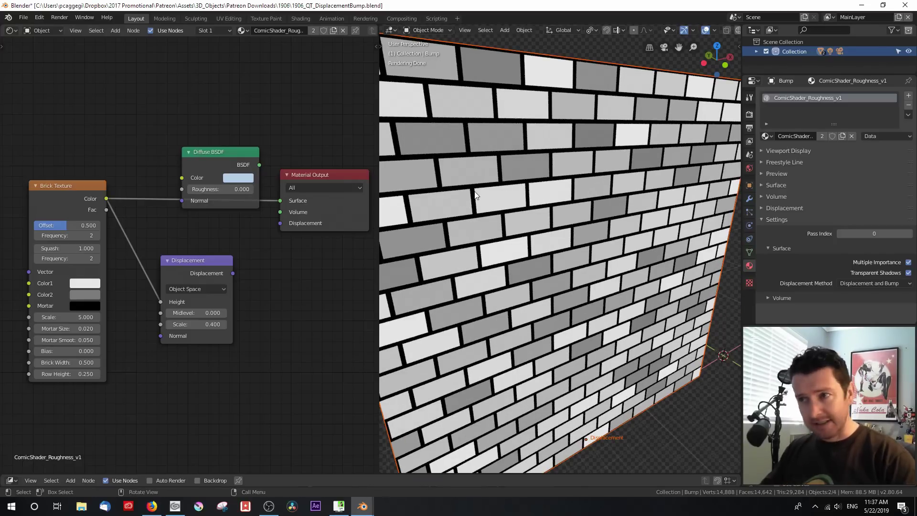
scroll(558, 239, "down", 3)
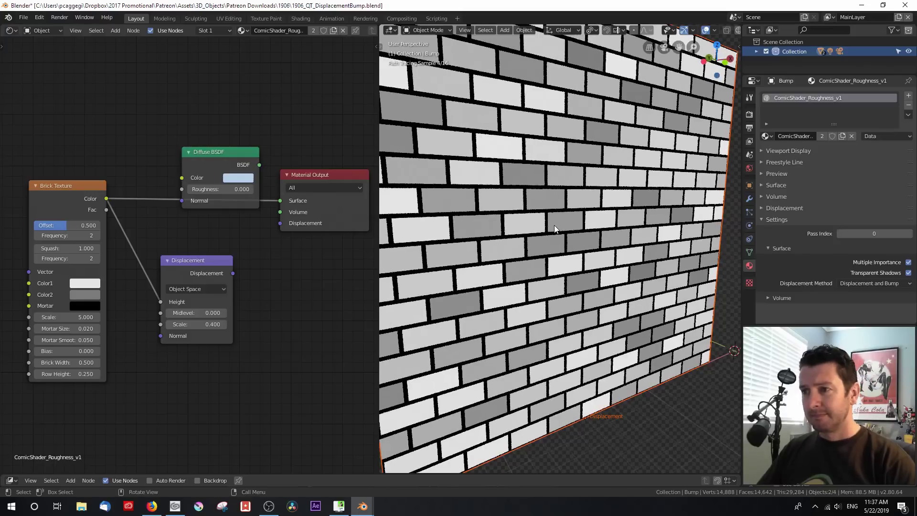
scroll(545, 201, "down", 2)
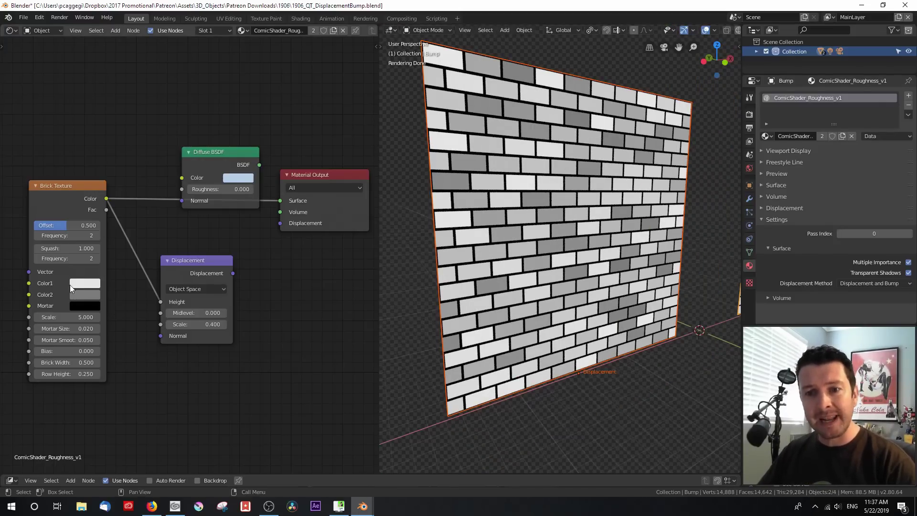
middle_click_drag(119, 302, 242, 273)
scroll(187, 300, "up", 2)
scroll(243, 273, "up", 2)
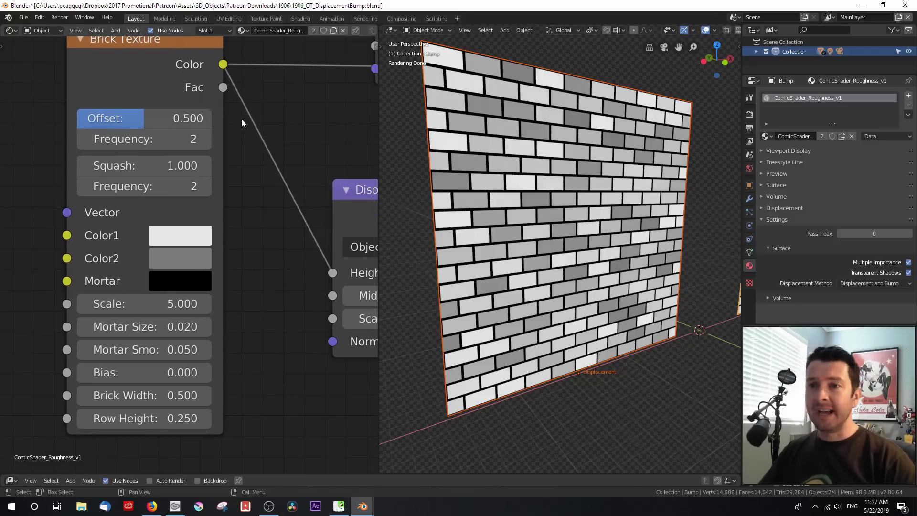
Nudge the brick Offset, then set it back to 0.500
left_click_drag(144, 116, 162, 116)
left_click(163, 119)
type(".5")
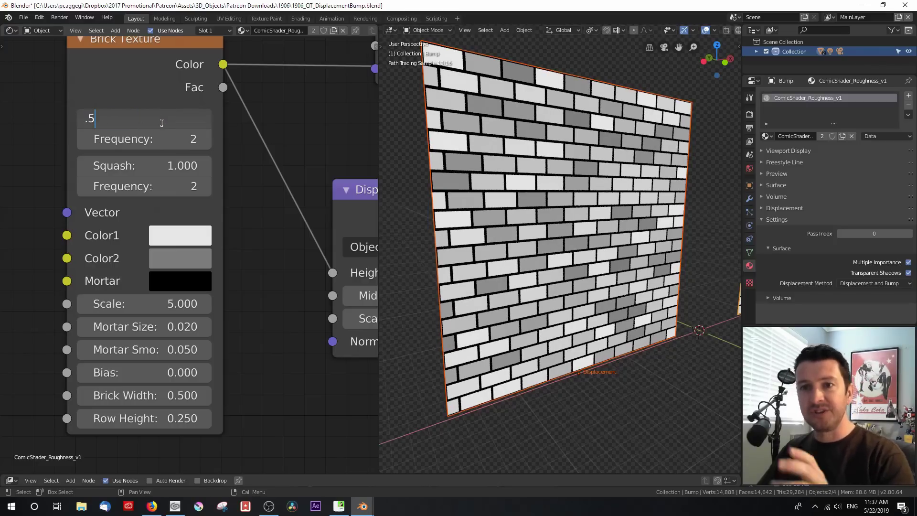
key("Return")
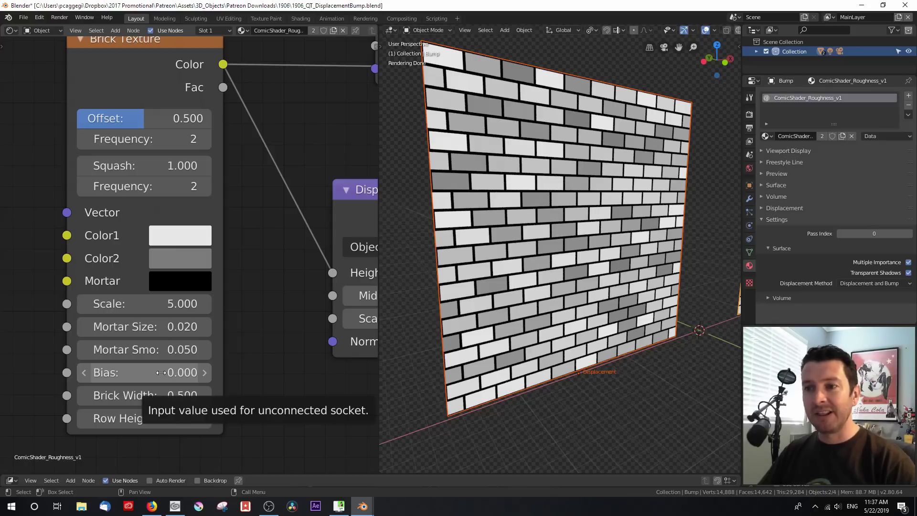
scroll(259, 326, "down", 2)
Reconnect the Displacement output to material displacement and Diffuse BSDF to Surface
middle_click_drag(259, 325, 163, 365)
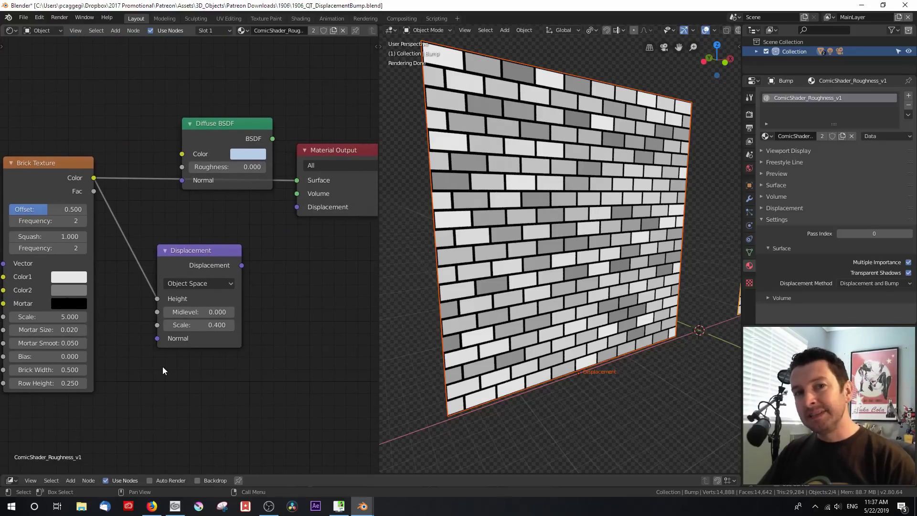
mouse_move(242, 265)
left_mouse_down()
mouse_move(305, 193)
mouse_move(303, 209)
left_mouse_up()
left_click_drag(272, 139, 296, 182)
Try a Brick Texture Scale of 10
middle_click_drag(182, 228, 231, 220)
scroll(230, 220, "up", 2)
left_click(125, 310)
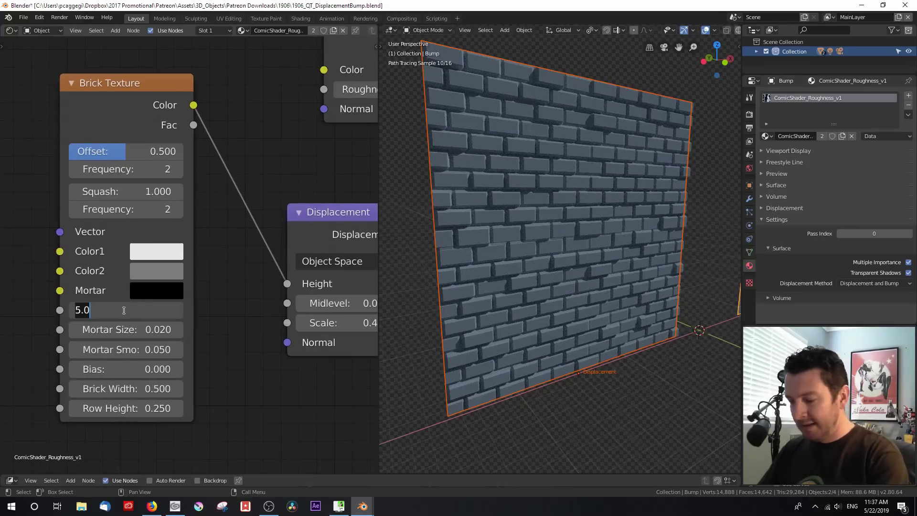
type("10")
key("Return")
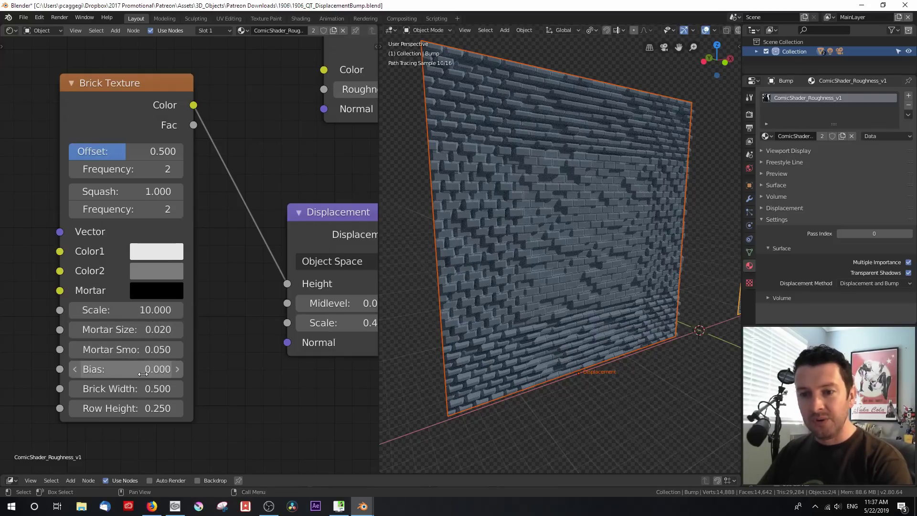
Try Brick Width 0.1 and 1, then return Brick Width to 0.5 and Scale to 5
left_click(149, 394)
type(".1")
key("Return")
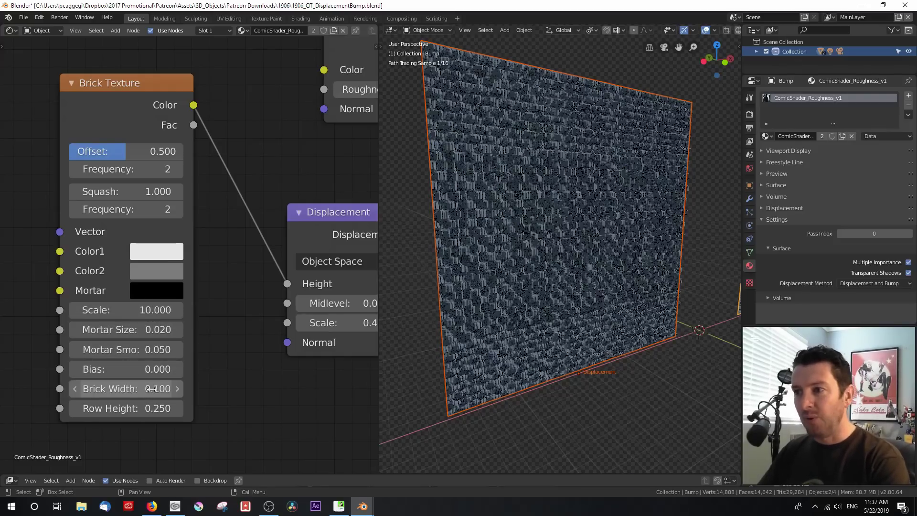
left_click(150, 390)
type("1")
key("Return")
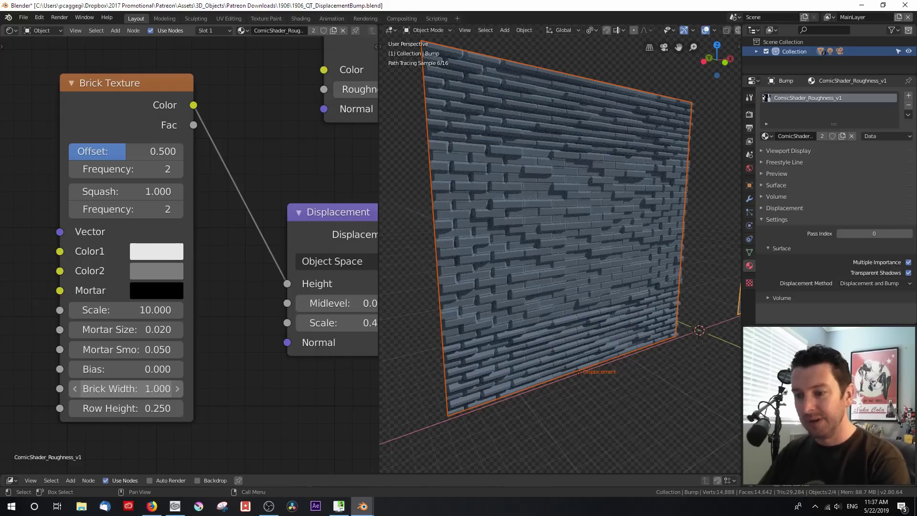
left_click(150, 389)
type(".5")
key("Return")
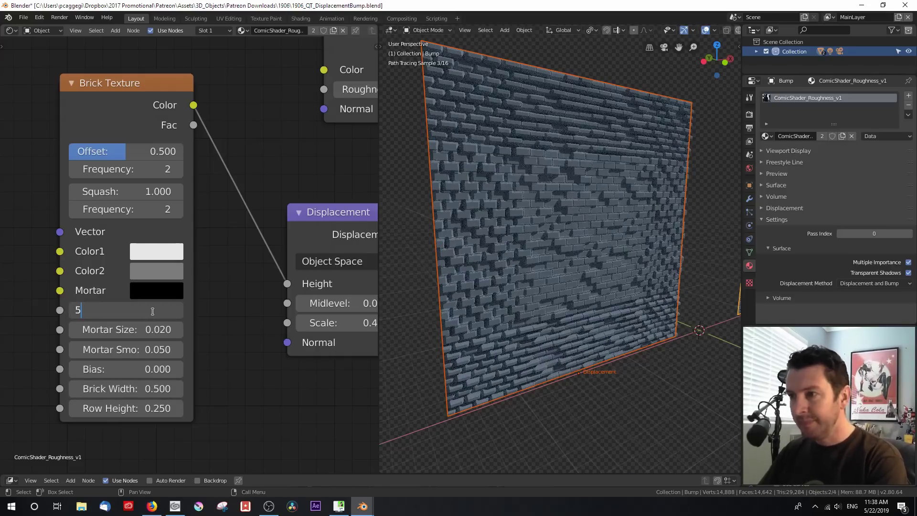
key("Return")
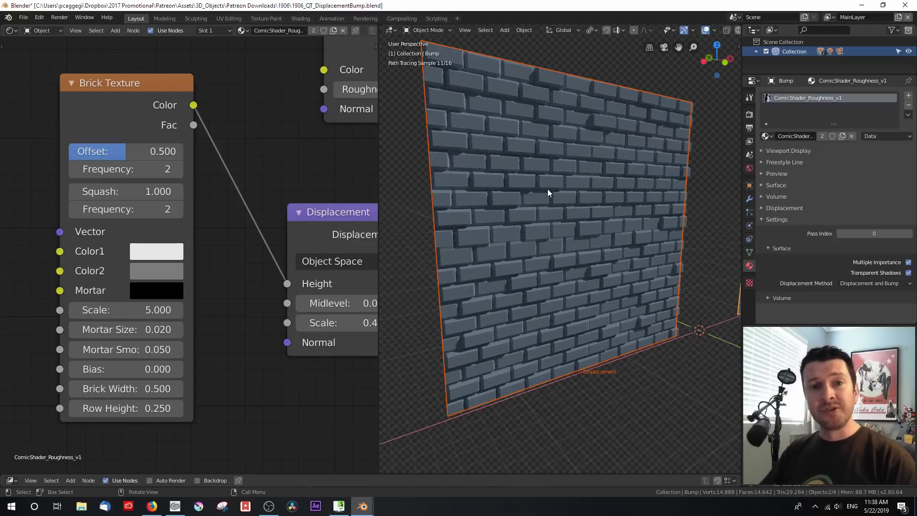
Zoom out the Shader Editor and move Diffuse BSDF down and left beside Material Output
scroll(346, 170, "down", 3)
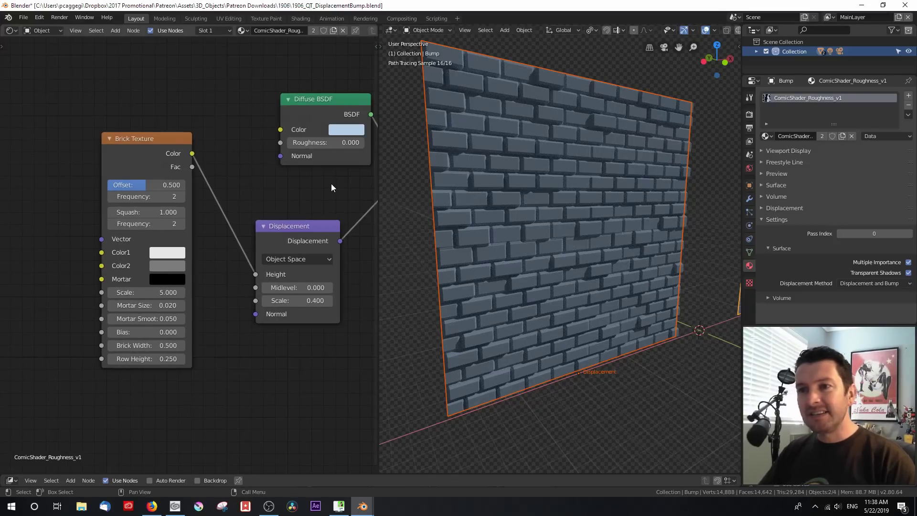
middle_click_drag(331, 184, 248, 214)
left_click_drag(240, 149, 212, 159)
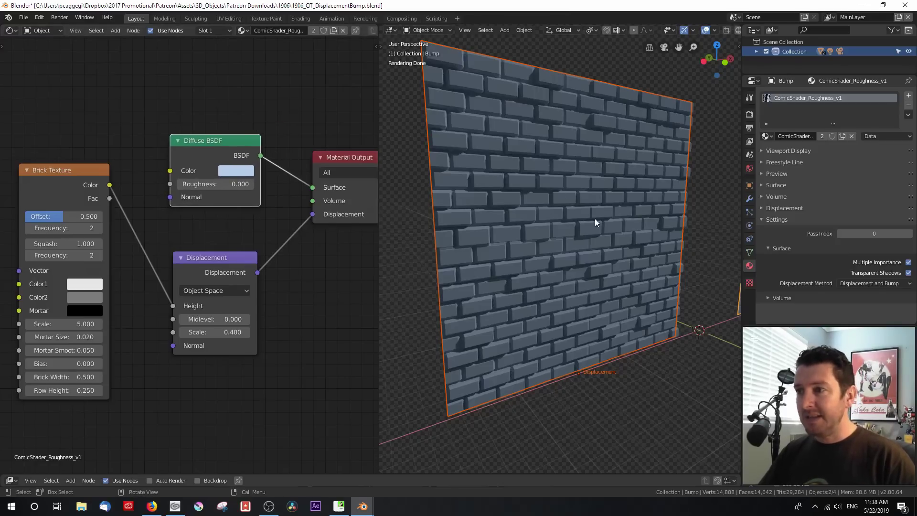
Enter Edit Mode and select all to show the wall mesh density, then leave
key("Tab")
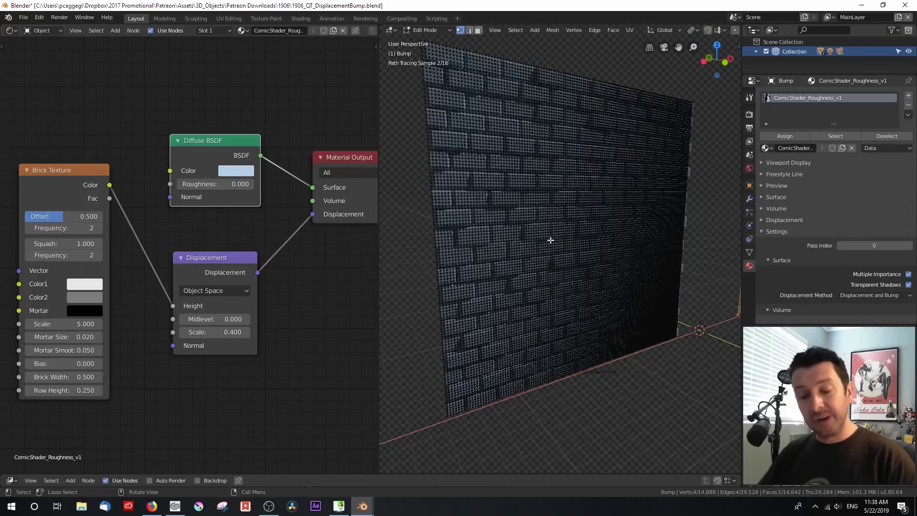
key("a")
key("Tab")
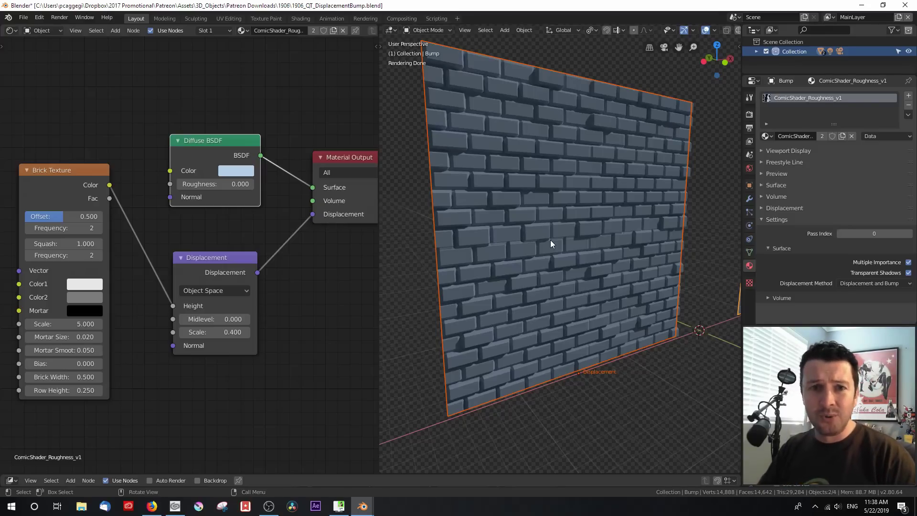
Orbit around the wall, toggle Edit Mode briefly, and switch to Top Orthographic view (numpad 7)
middle_click_drag(643, 250, 551, 277)
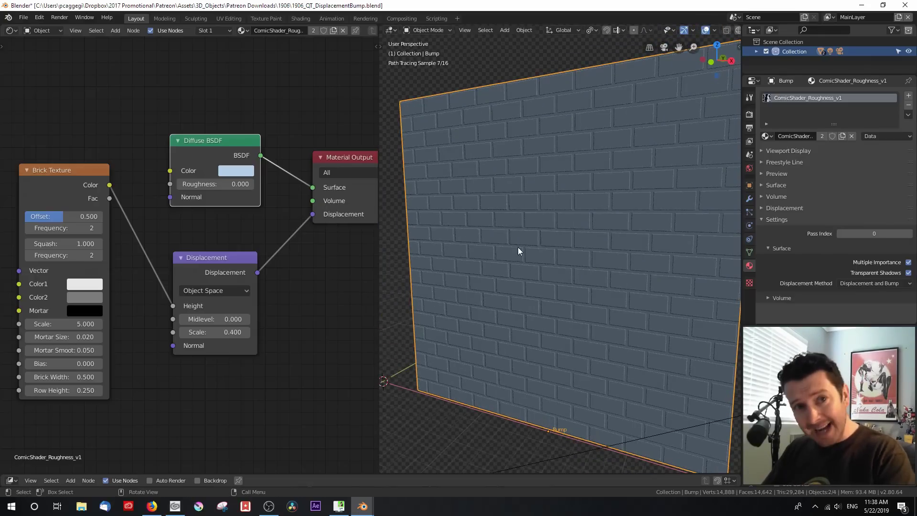
key("Tab")
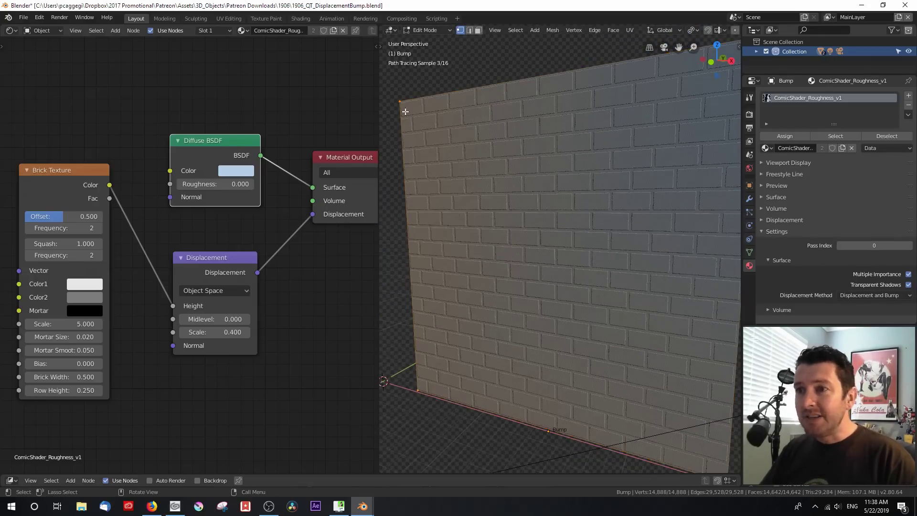
key("Tab")
middle_click_drag(562, 247, 485, 153)
key("KP_7")
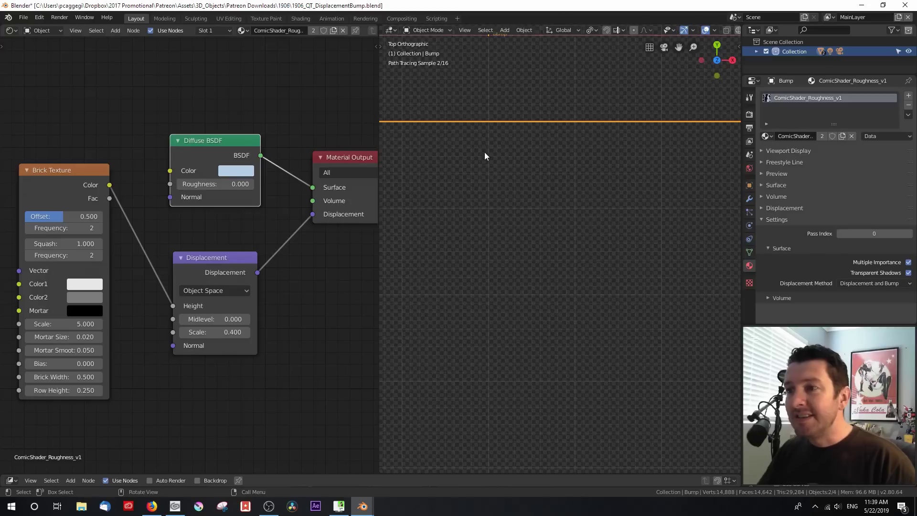
middle_click_drag(446, 180, 445, 269, "shift")
scroll(445, 268, "up", 4)
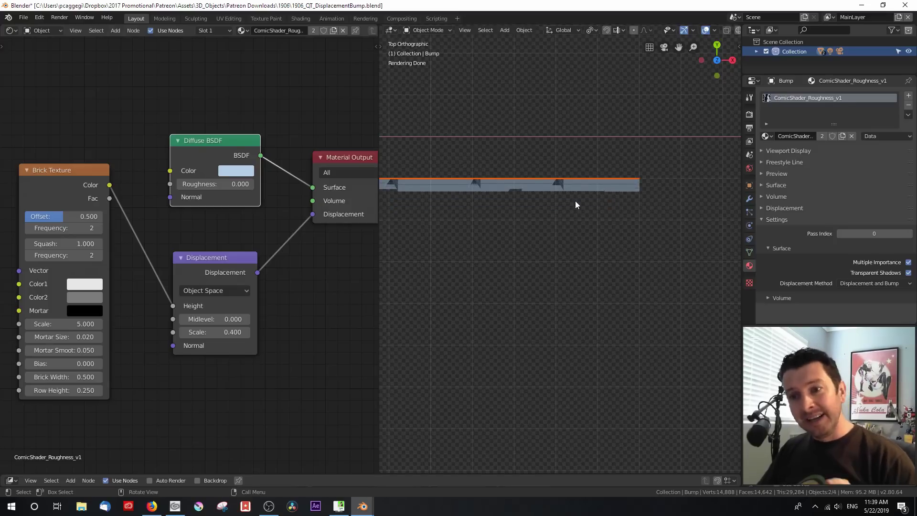
scroll(575, 200, "down", 4)
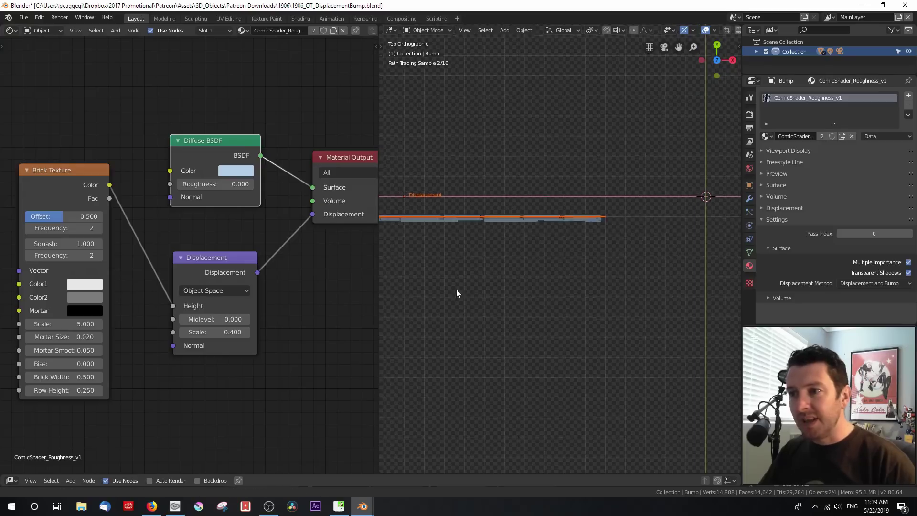
scroll(489, 279, "up", 4)
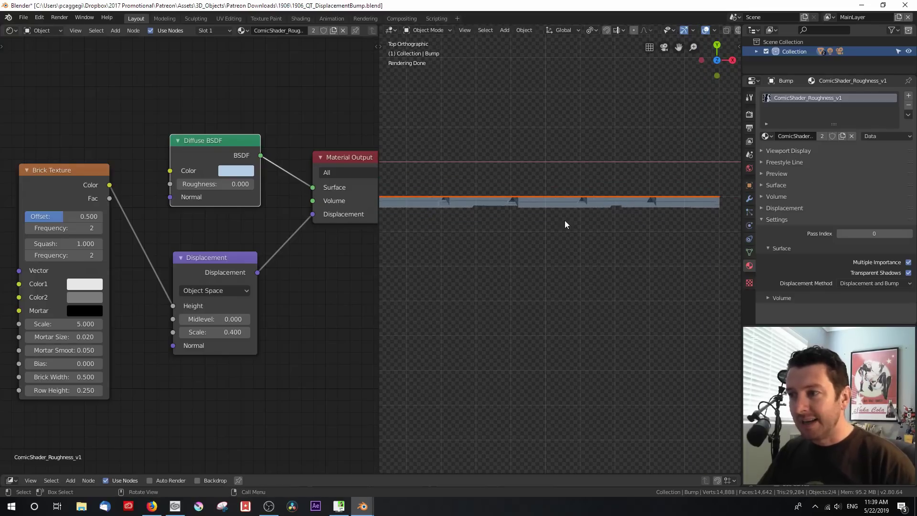
middle_click_drag(564, 219, 514, 247, "shift")
scroll(527, 303, "up", 2)
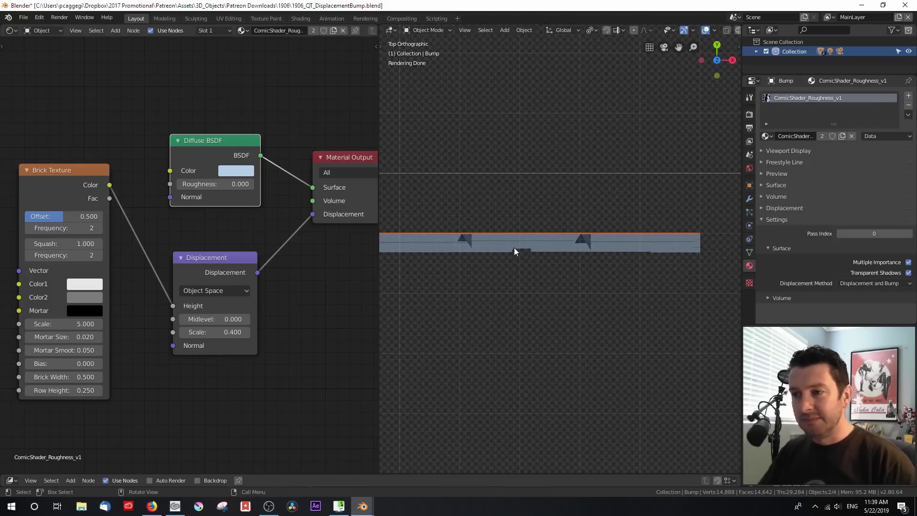
left_click(229, 318)
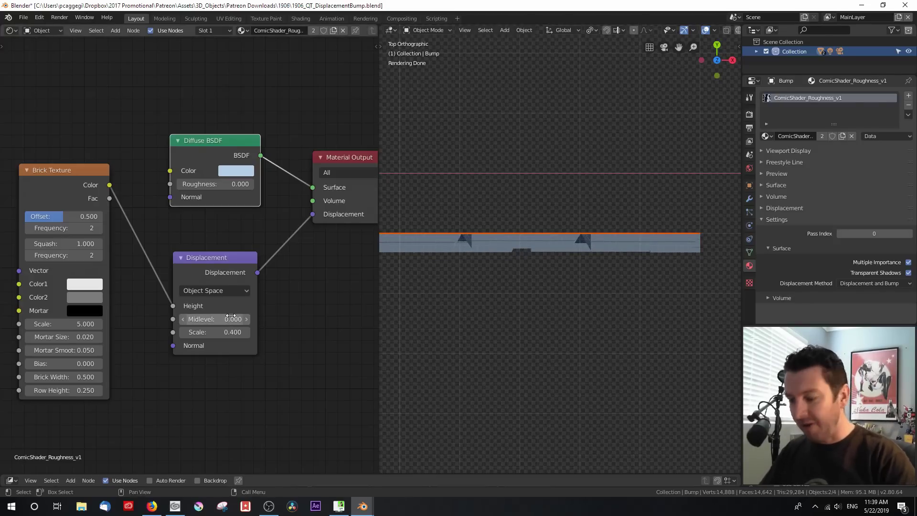
type(".5")
key("Return")
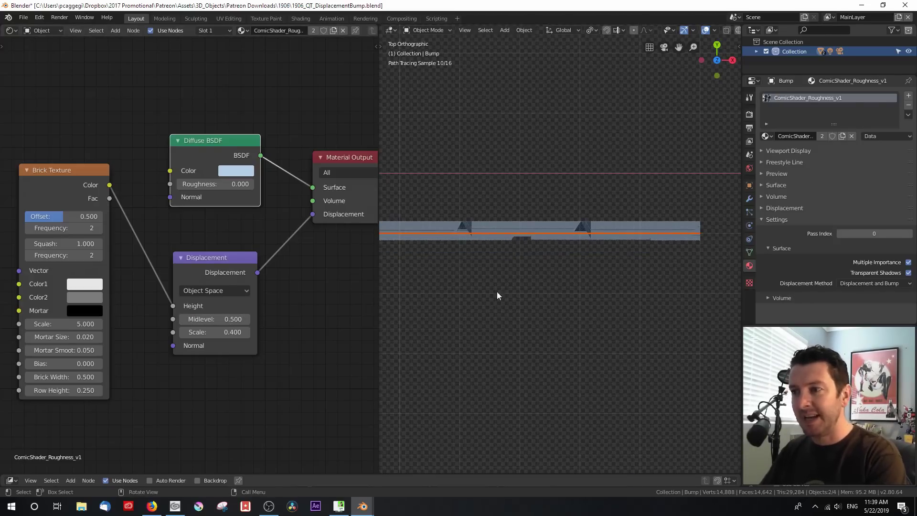
scroll(560, 245, "up", 1)
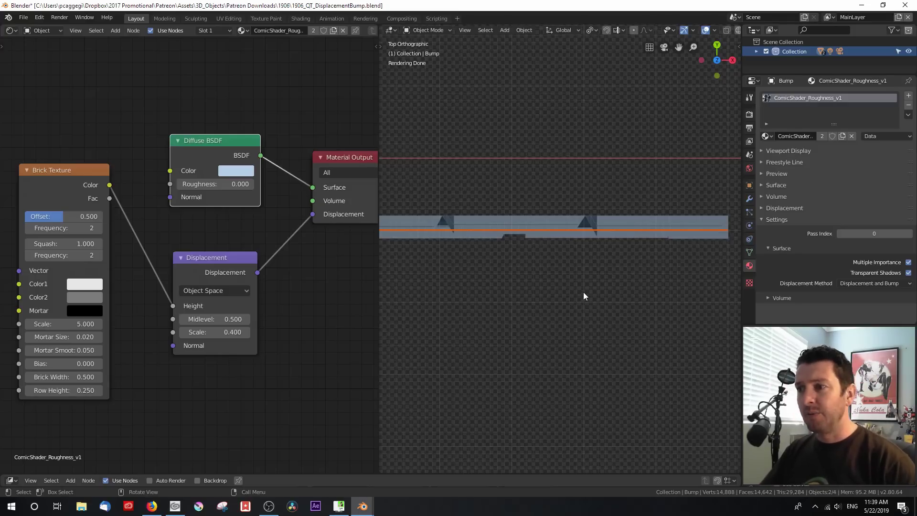
middle_click_drag(583, 291, 482, 359)
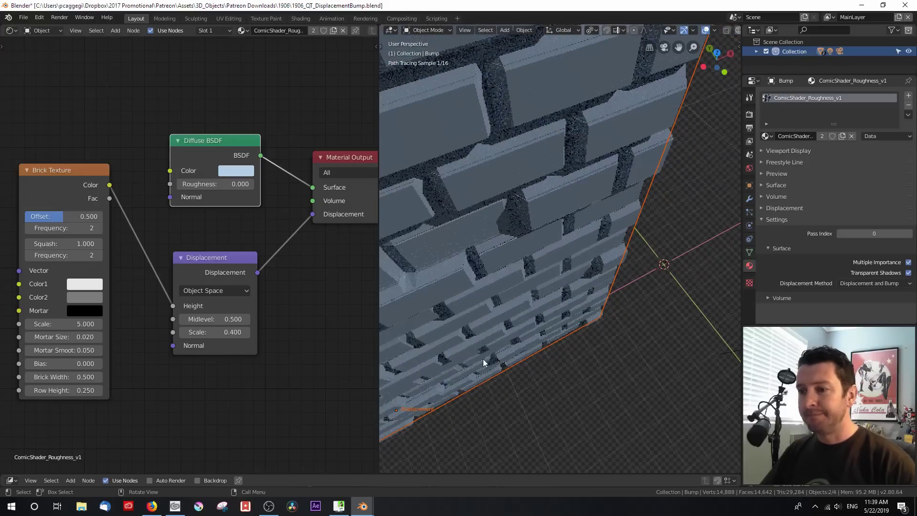
key("BackSpace")
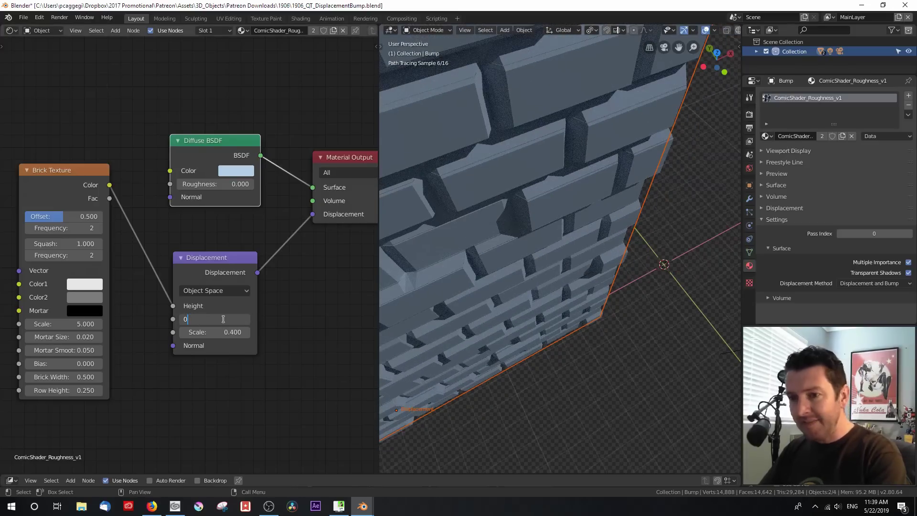
key("KP_7")
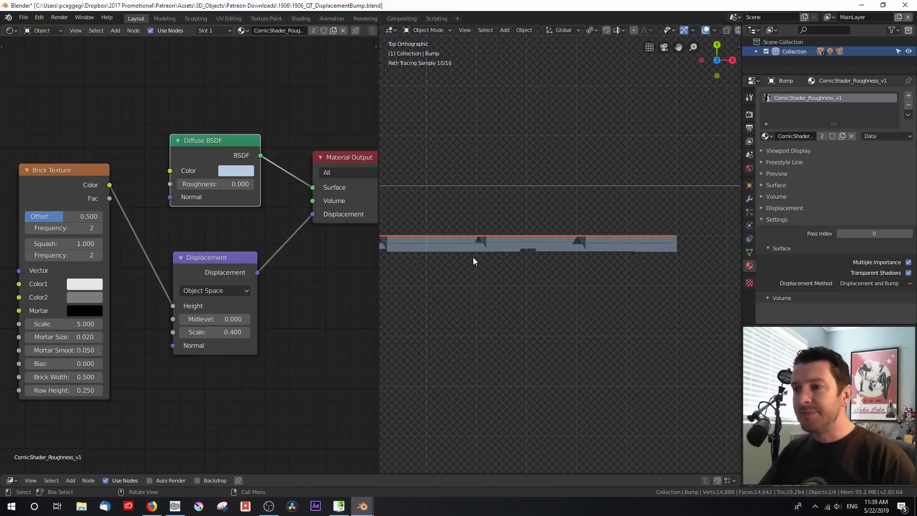
scroll(526, 266, "down", 2)
scroll(499, 250, "up", 4)
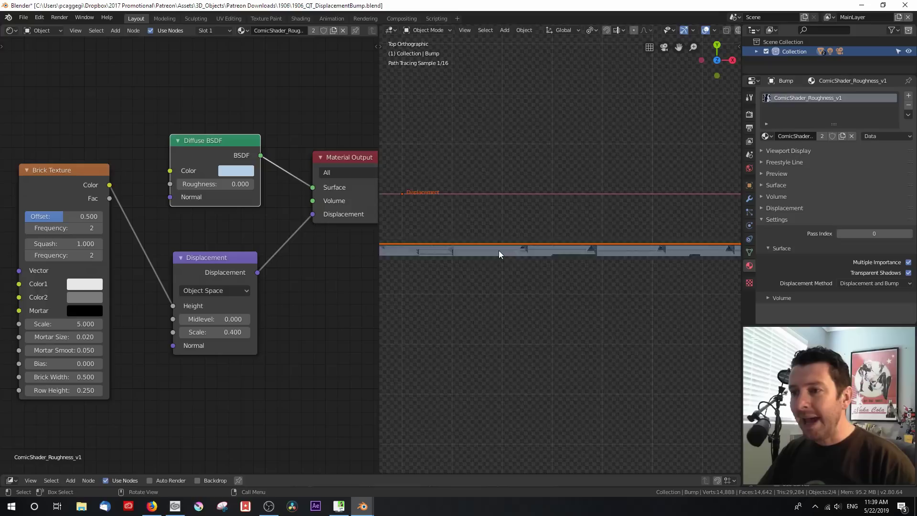
key("Tab")
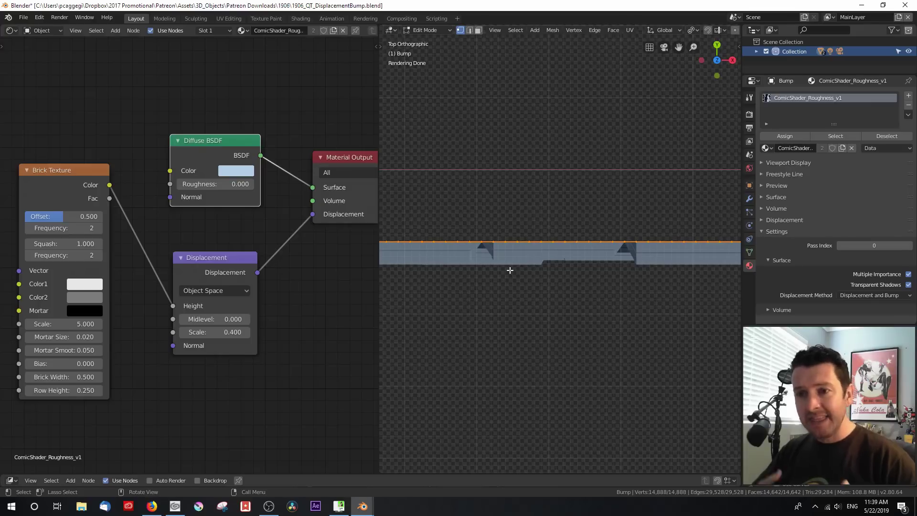
Raise the displacement Scale to 0.6 and orbit around the wall in perspective
left_click(245, 331)
left_click(246, 332)
key("Tab")
mouse_move(549, 306)
middle_mouse_down()
mouse_move(567, 321)
mouse_move(552, 288)
mouse_move(540, 291)
middle_mouse_up()
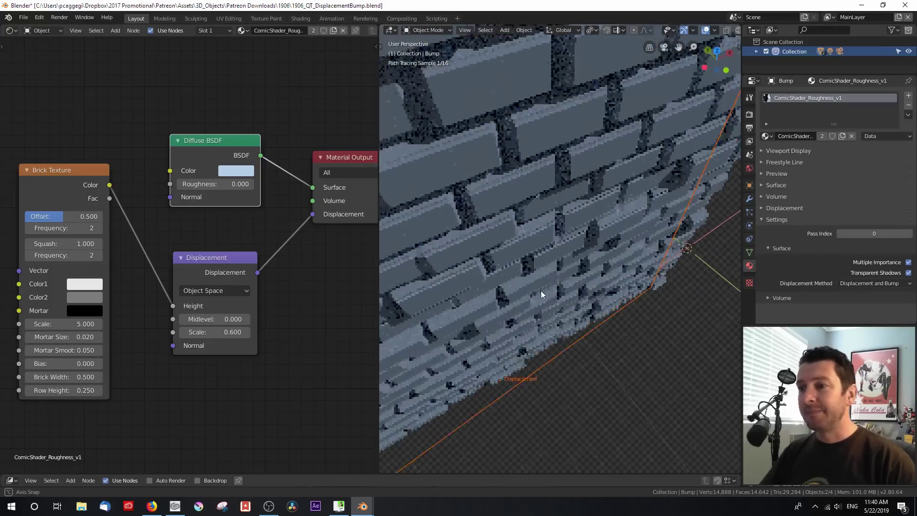
Push the displacement Scale up to 1.5 and orbit to inspect the deeper bricks
left_click(246, 332)
left_click(246, 331)
left_click(246, 331)
left_click(246, 331)
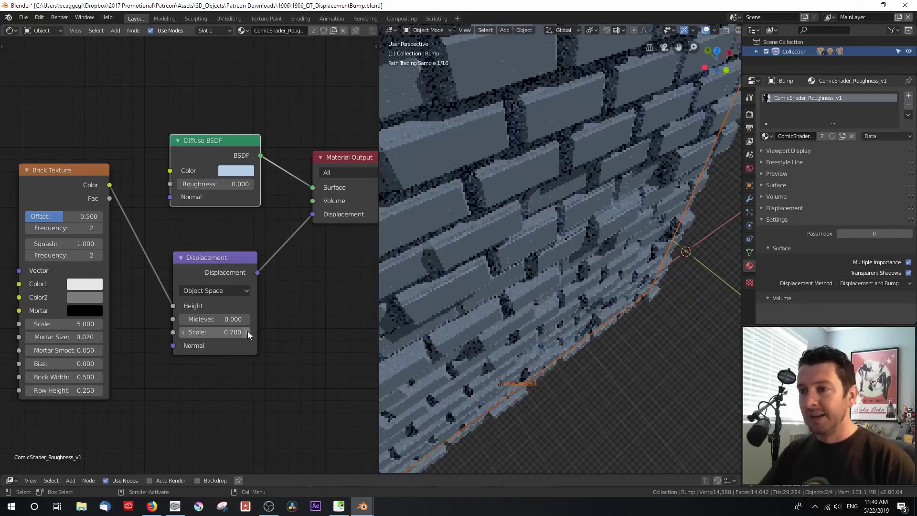
left_click(247, 332)
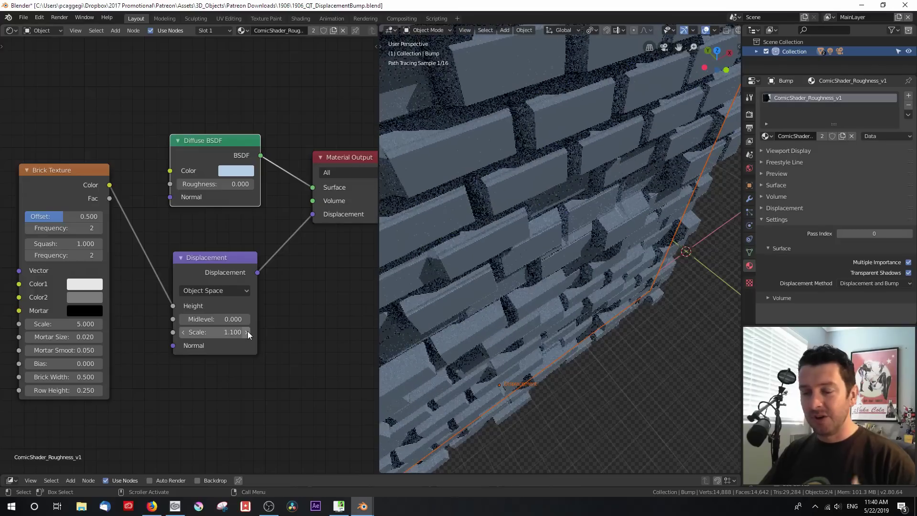
left_click(246, 331)
left_click(247, 331)
left_click(247, 332)
left_click(247, 332)
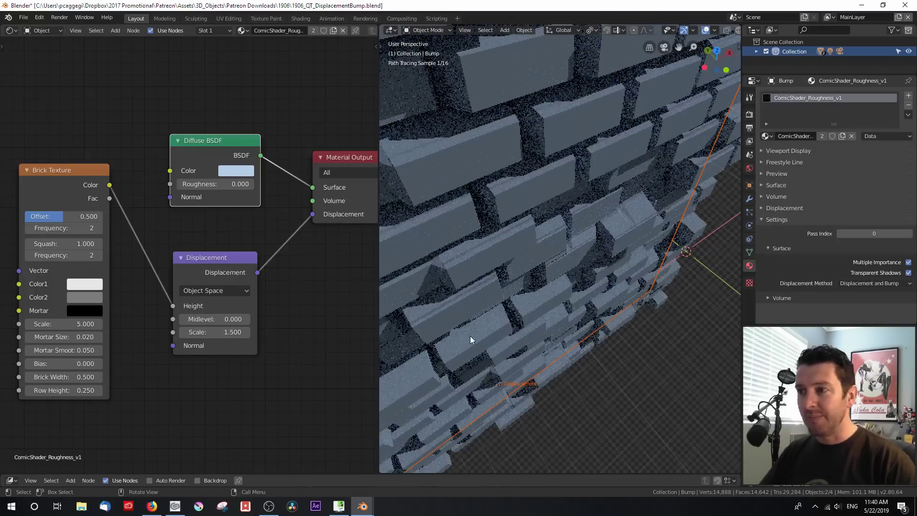
middle_click_drag(539, 317, 545, 280)
scroll(545, 281, "down", 2)
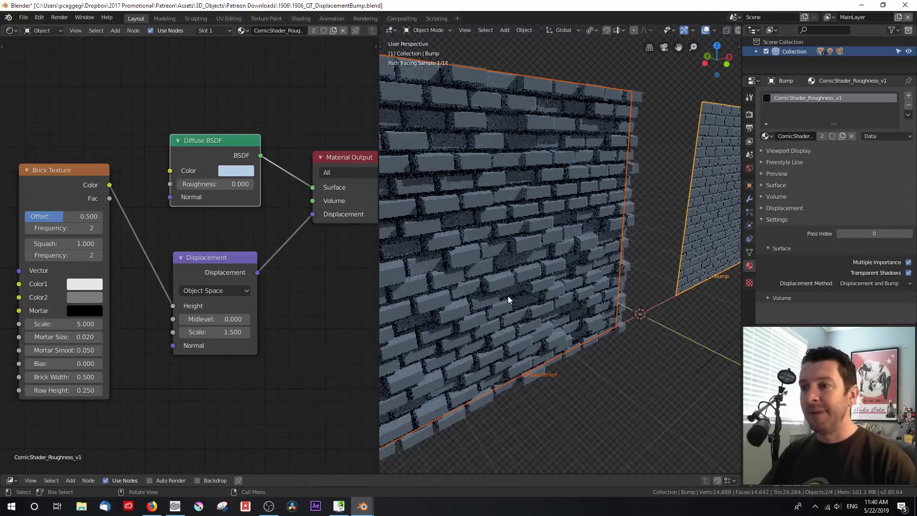
middle_click_drag(482, 302, 500, 300)
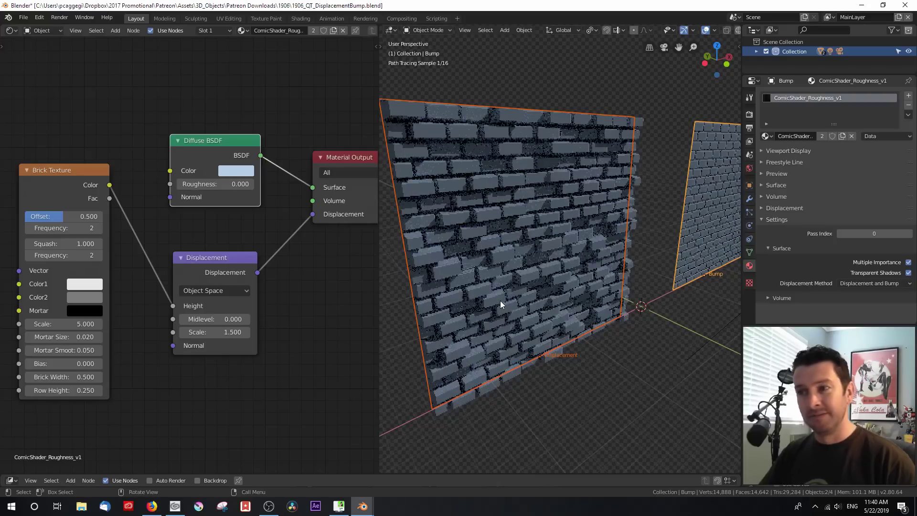
Enter 0.1 as the Displacement node Scale
left_click(237, 332)
type(".1")
key("Return")
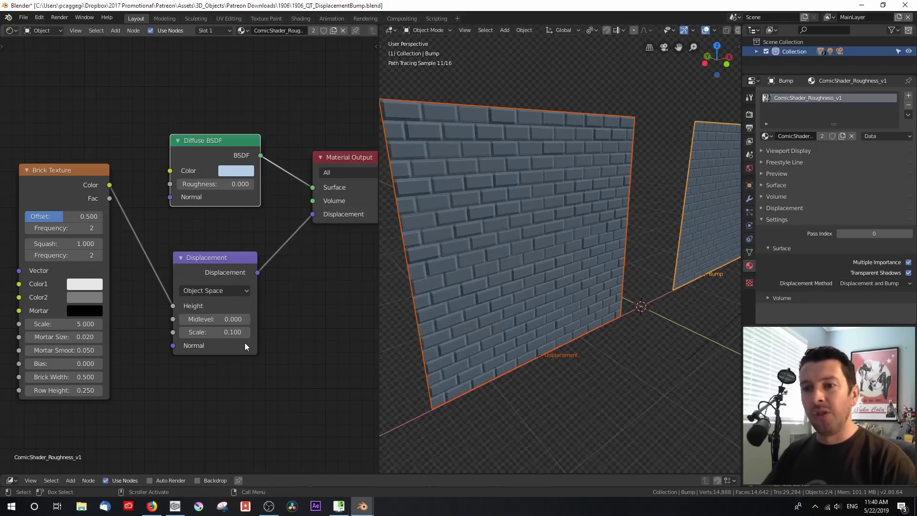
Drag the Displacement node Scale from 0.1 up to 0.400
mouse_move(239, 332)
left_mouse_down()
mouse_move(258, 332)
mouse_move(239, 332)
left_mouse_up()
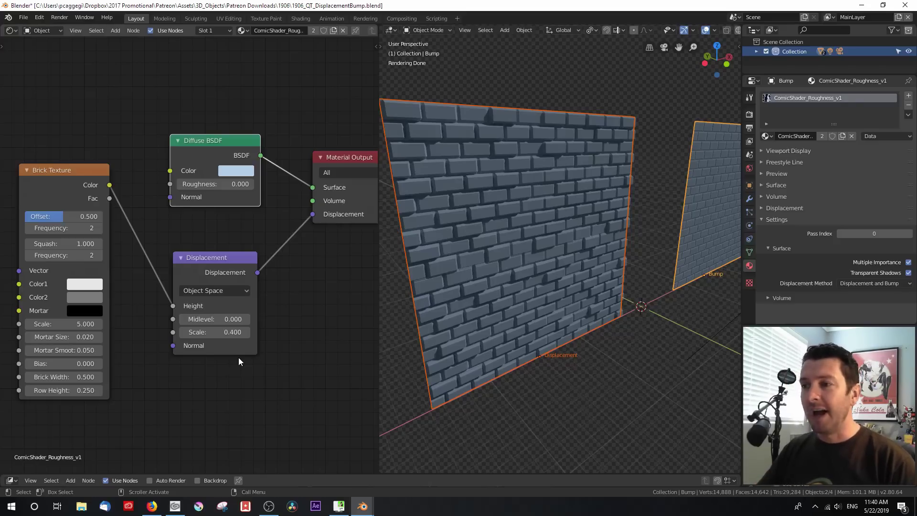
Orbit and zoom the viewport for a closer view of the brick wall
mouse_move(498, 307)
middle_mouse_down()
mouse_move(611, 290)
mouse_move(663, 296)
mouse_move(546, 299)
mouse_move(608, 282)
mouse_move(461, 256)
mouse_move(486, 271)
mouse_move(547, 262)
mouse_move(508, 257)
mouse_move(524, 254)
middle_mouse_up()
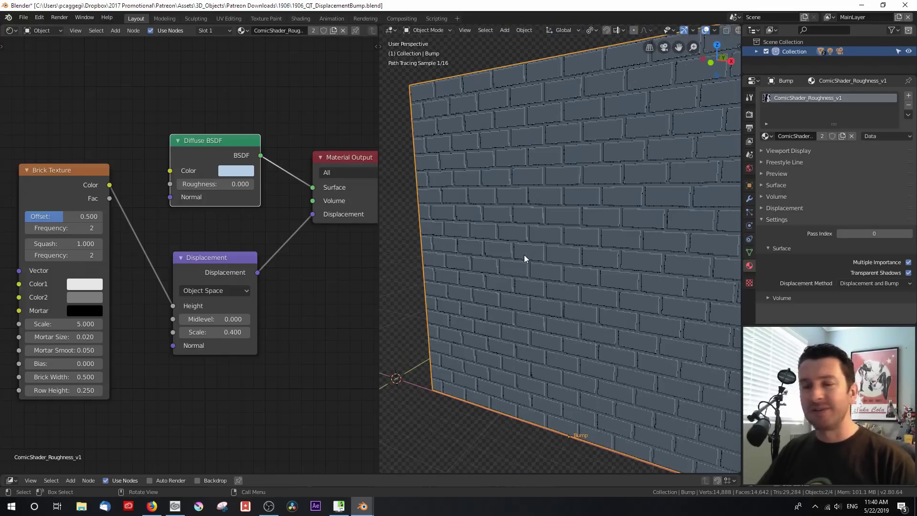
middle_click_drag(604, 245, 575, 243)
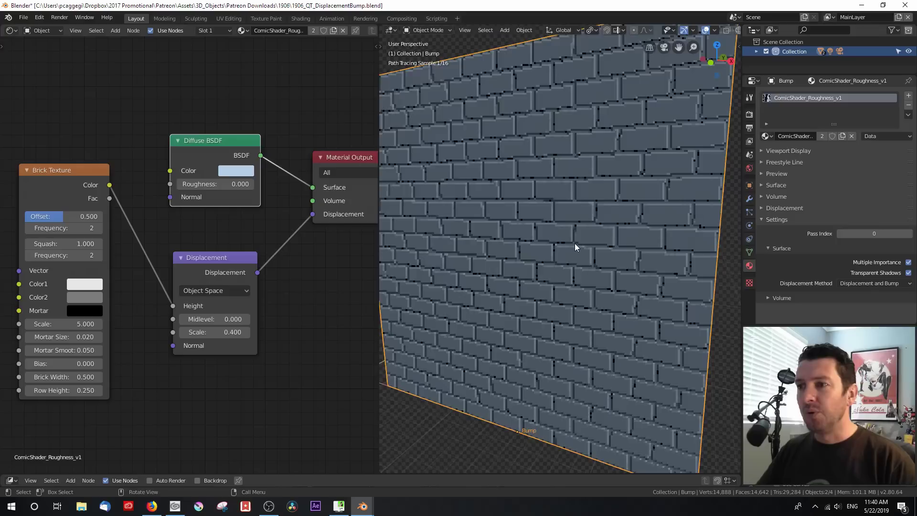
scroll(574, 243, "down", 5)
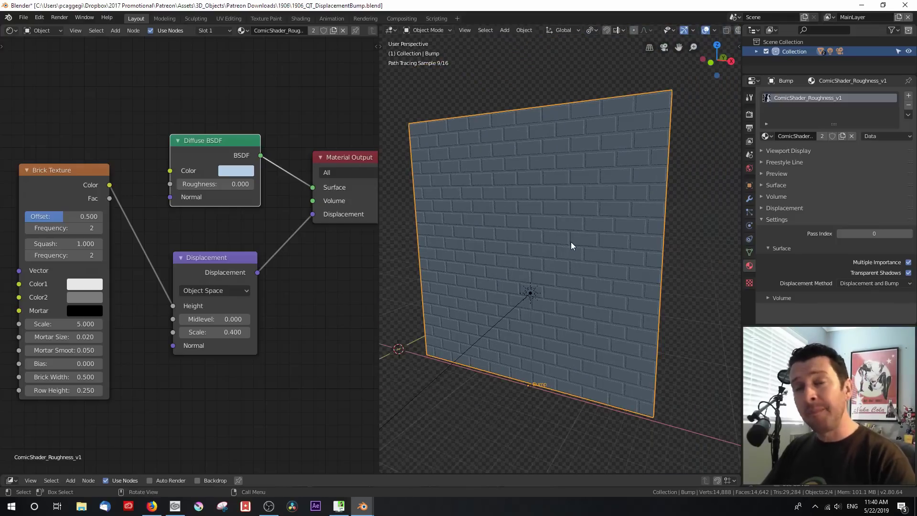
Select the sun light and rotate it around the global Z axis
left_click(531, 291)
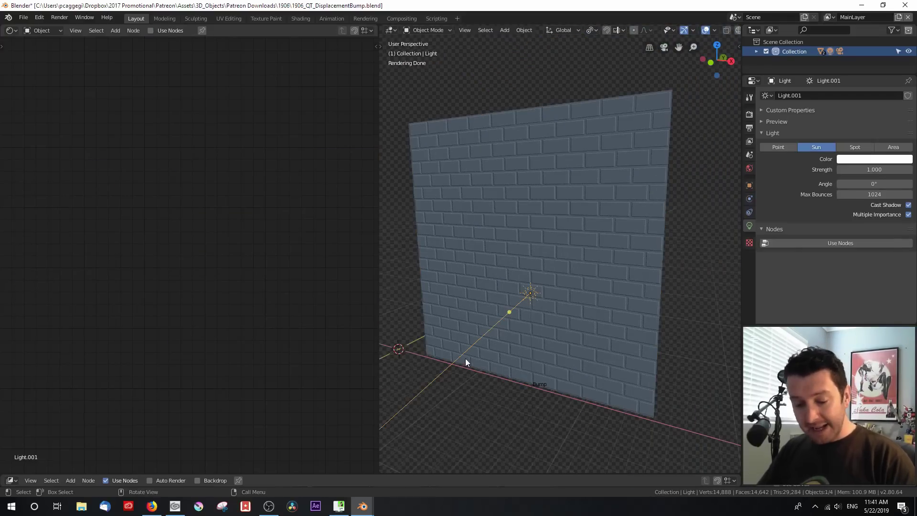
key("r")
key("z")
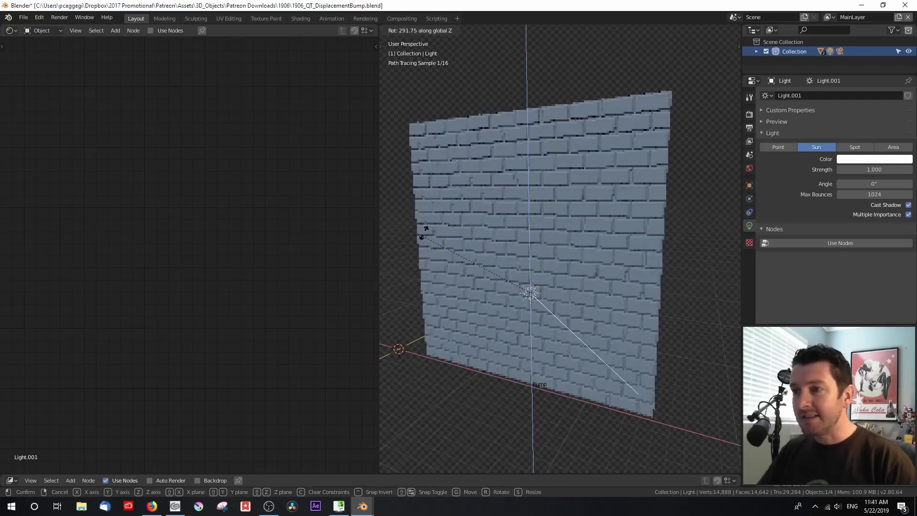
left_click(479, 347)
Rotate the sun again around the global Y axis, then reselect the Bump wall
key("r")
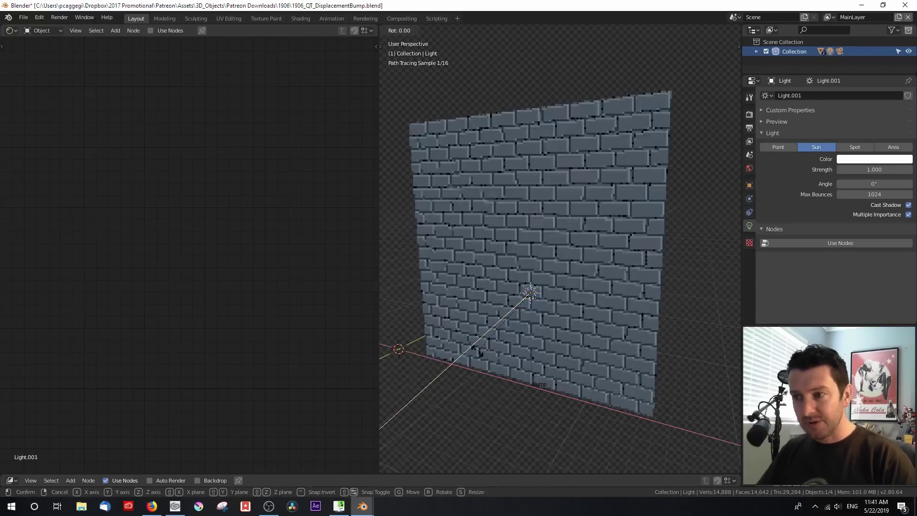
key("z")
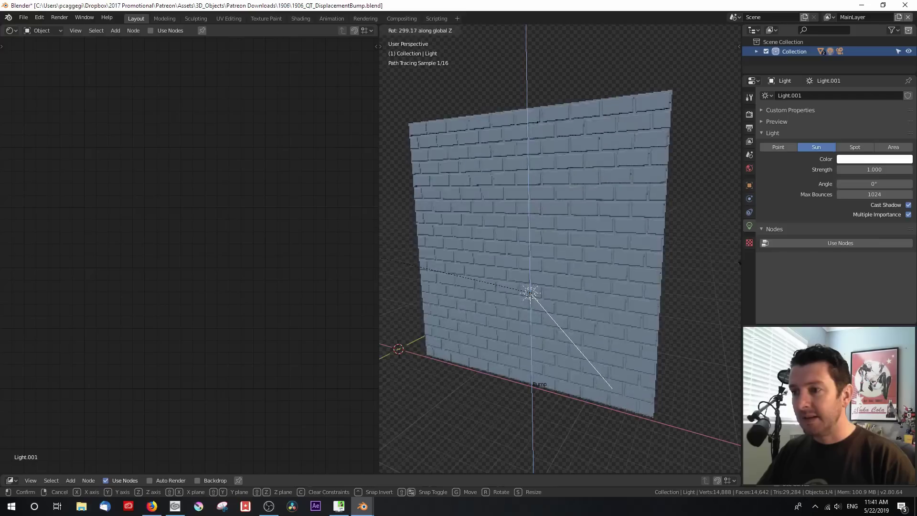
key("z")
key("z")
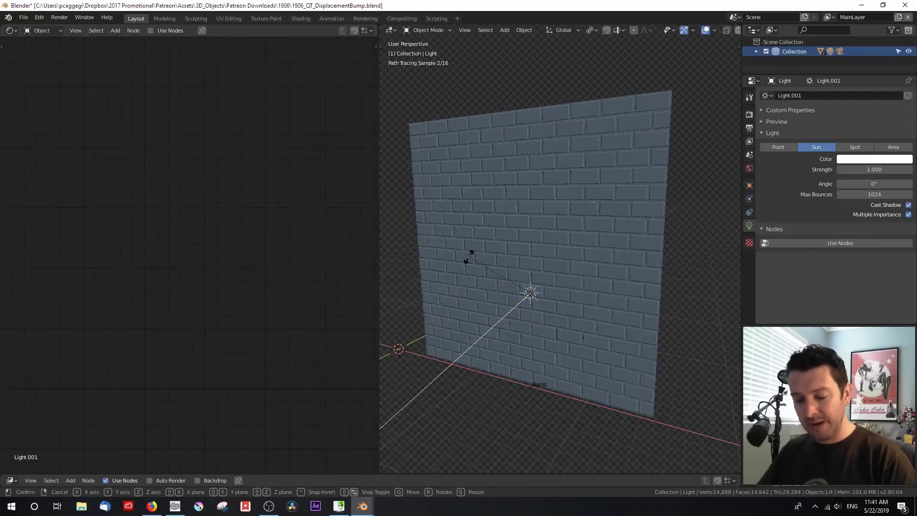
key("y")
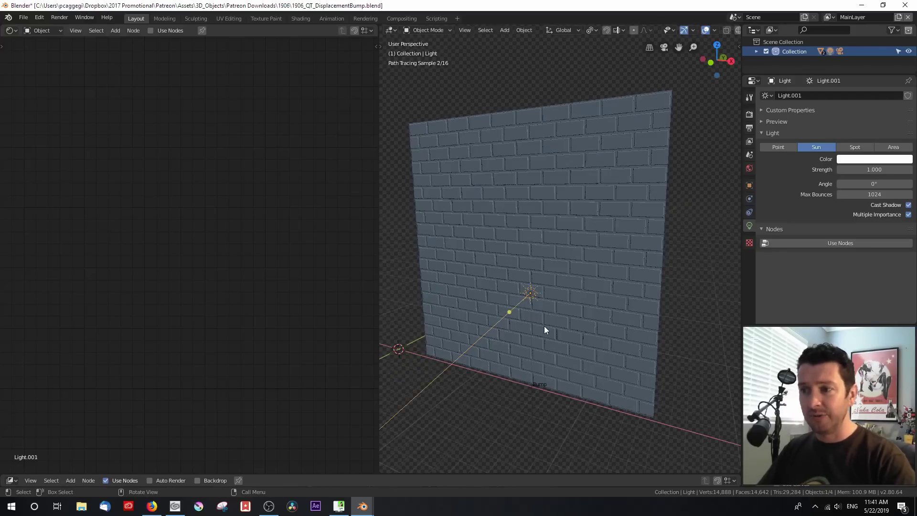
left_click(565, 269)
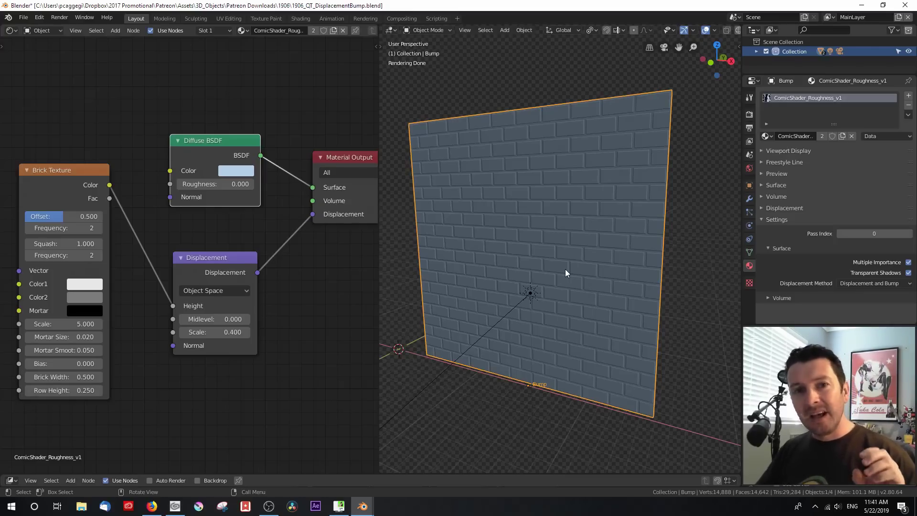
Zoom out to reveal the second wall and select the Displacement plane
scroll(565, 268, "down", 3)
mouse_move(560, 267)
middle_mouse_down()
mouse_move(509, 271)
mouse_move(555, 272)
mouse_move(585, 259)
mouse_move(567, 256)
middle_mouse_up()
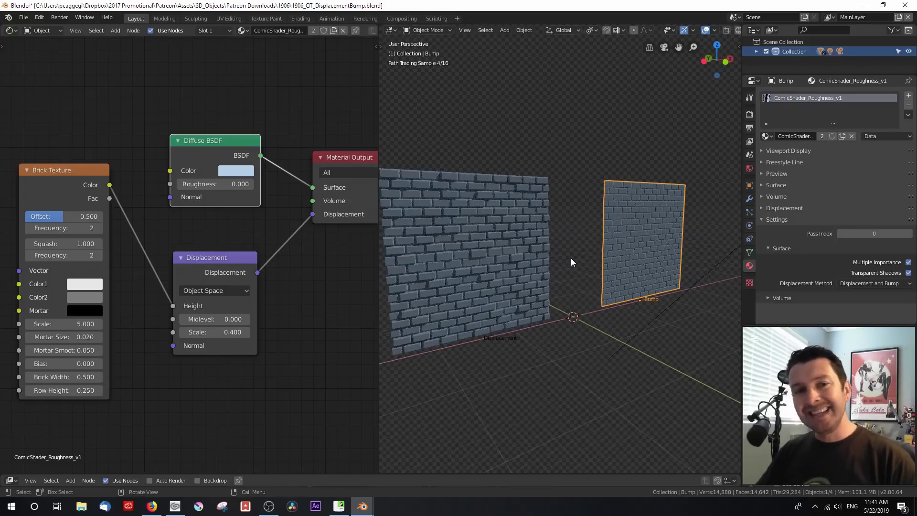
left_click(532, 251)
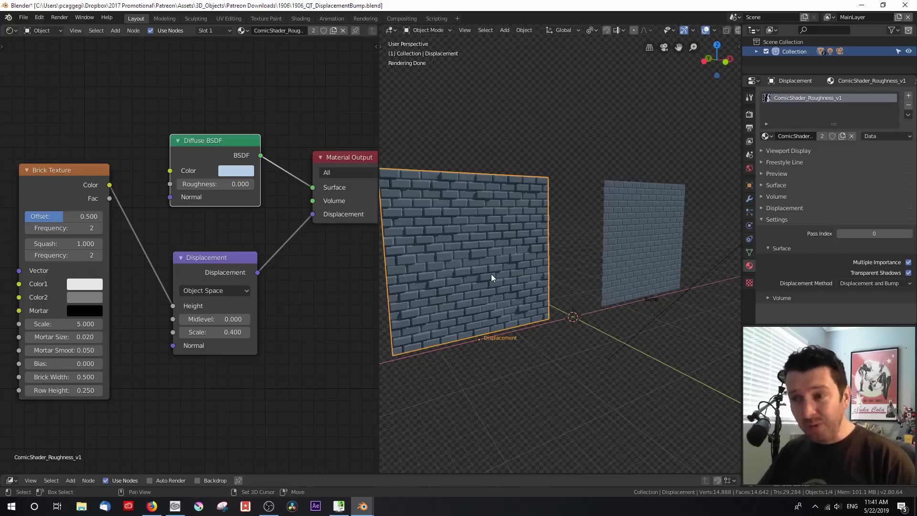
Orbit and zoom to inspect the Displacement wall's raised bricks beside the Bump wall
middle_click_drag(491, 274, 526, 267)
scroll(525, 266, "up", 5)
middle_click_drag(595, 240, 529, 239)
scroll(529, 240, "up", 2)
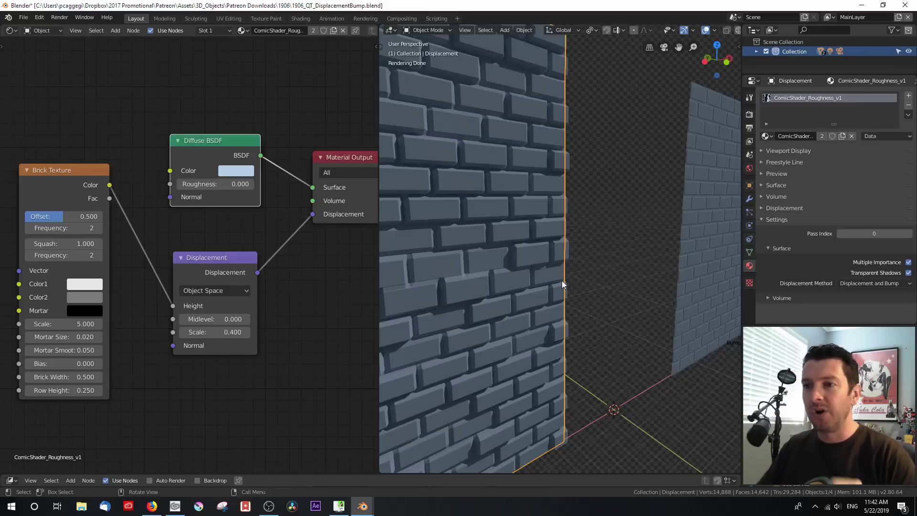
scroll(562, 280, "down", 5)
middle_click_drag(561, 280, 590, 283)
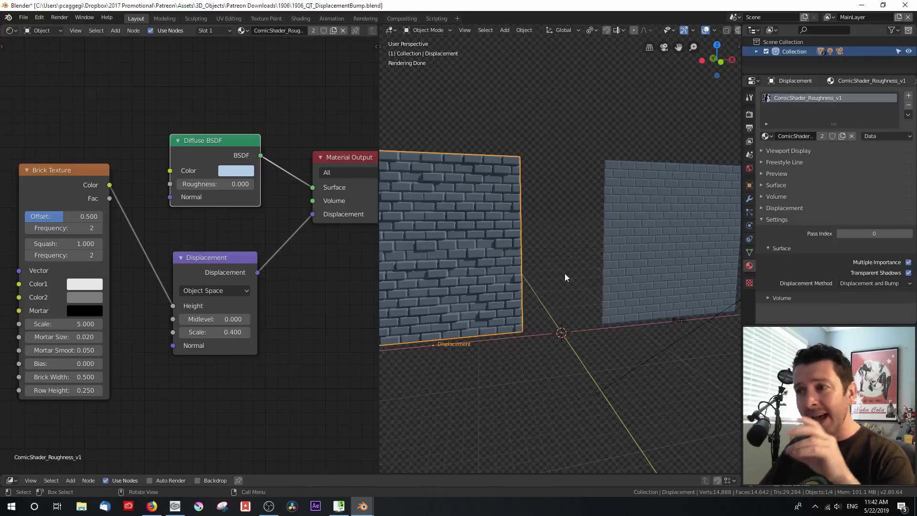
scroll(456, 286, "up", 5)
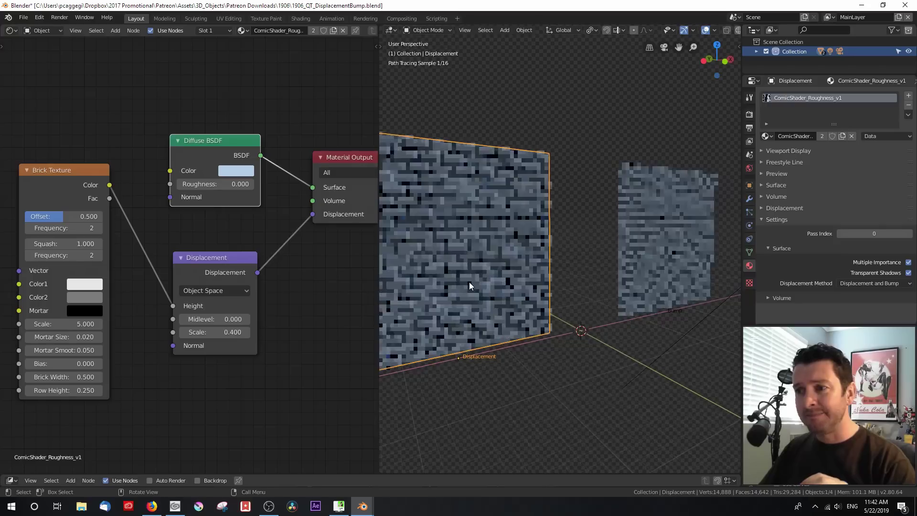
middle_click_drag(427, 275, 520, 211)
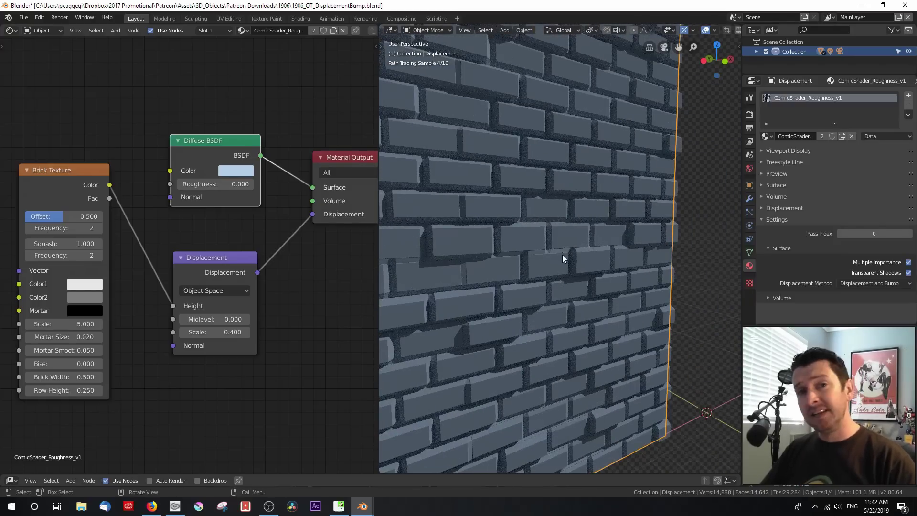
Set the Render Engine to Eevee in Render Properties and orbit around the walls
left_click(749, 114)
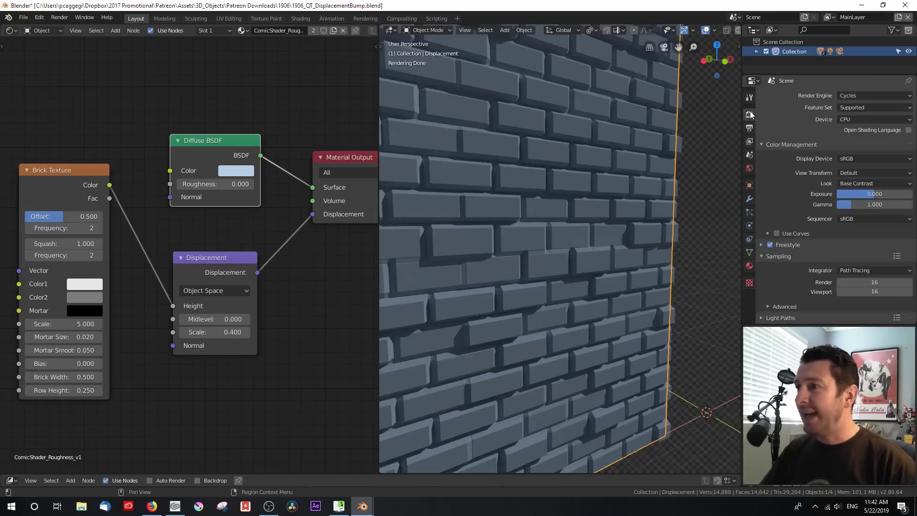
left_click(854, 95)
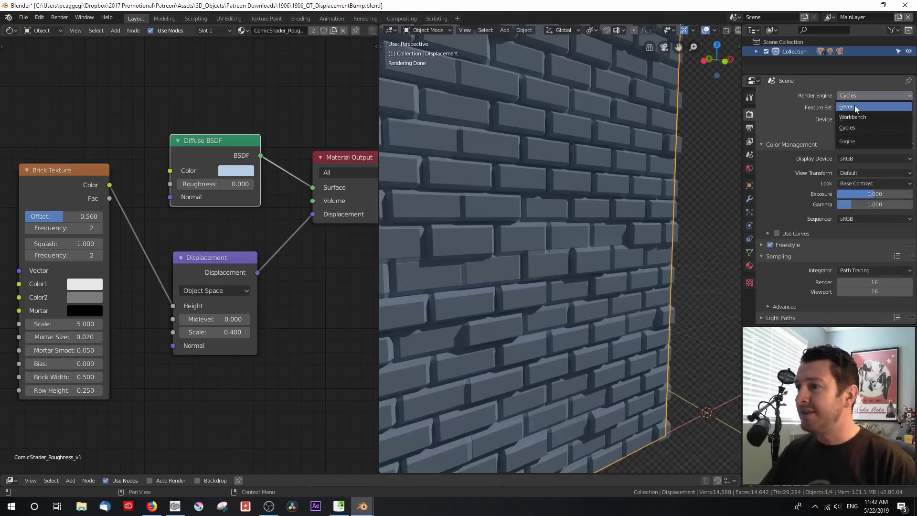
left_click(855, 106)
scroll(669, 202, "down", 3)
middle_click_drag(646, 211, 613, 217)
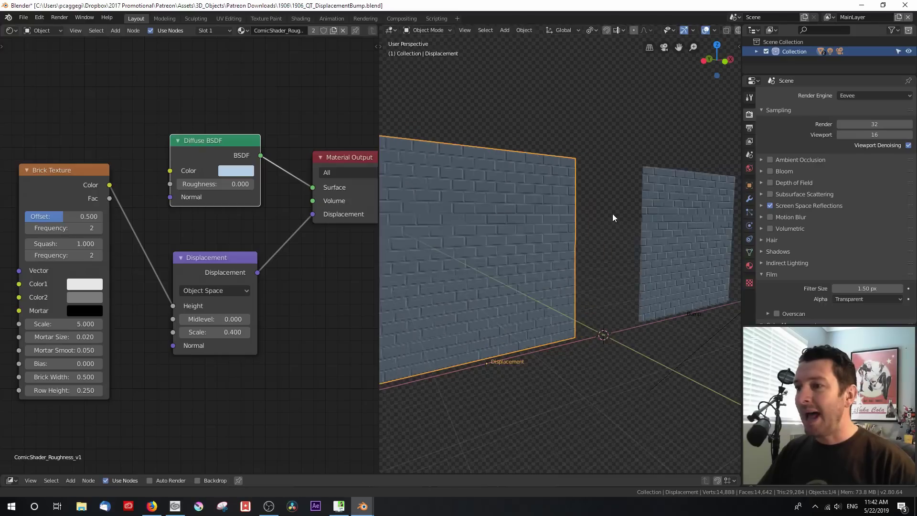
scroll(613, 218, "up", 1)
Compare Material Preview and Rendered shading, then reselect the Displacement wall
left_click(594, 219)
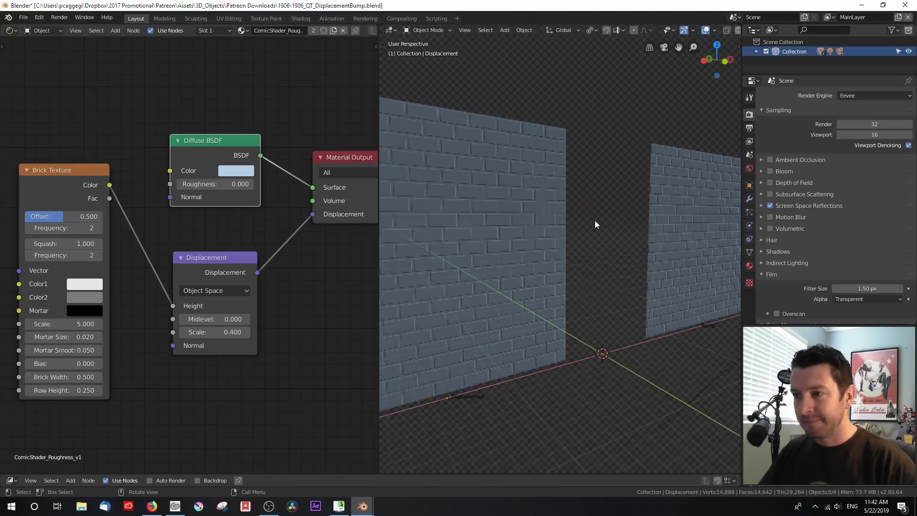
key("z")
left_click(592, 277)
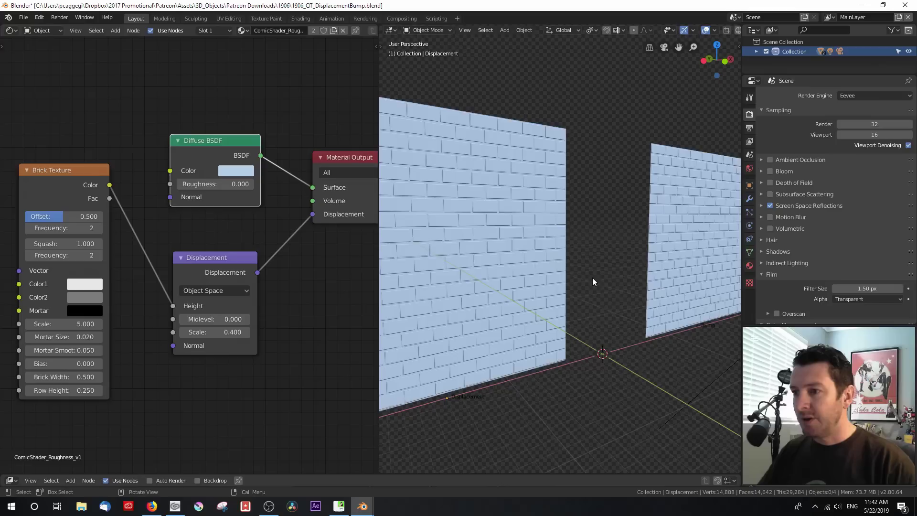
key("z")
left_click(594, 194)
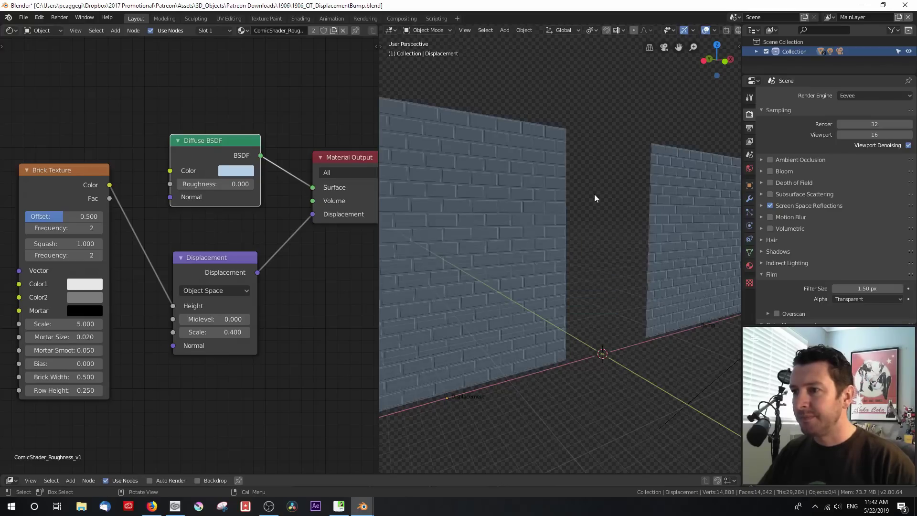
scroll(592, 217, "down", 1)
middle_click_drag(591, 217, 620, 233)
left_click(547, 235)
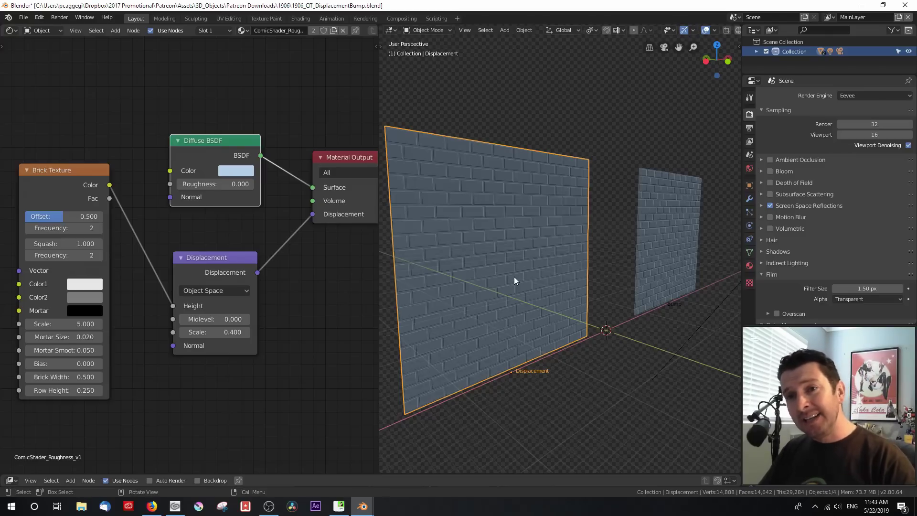
Plug Brick Texture Color straight into Material Output Displacement and switch to material preview
left_click_drag(109, 185, 308, 216)
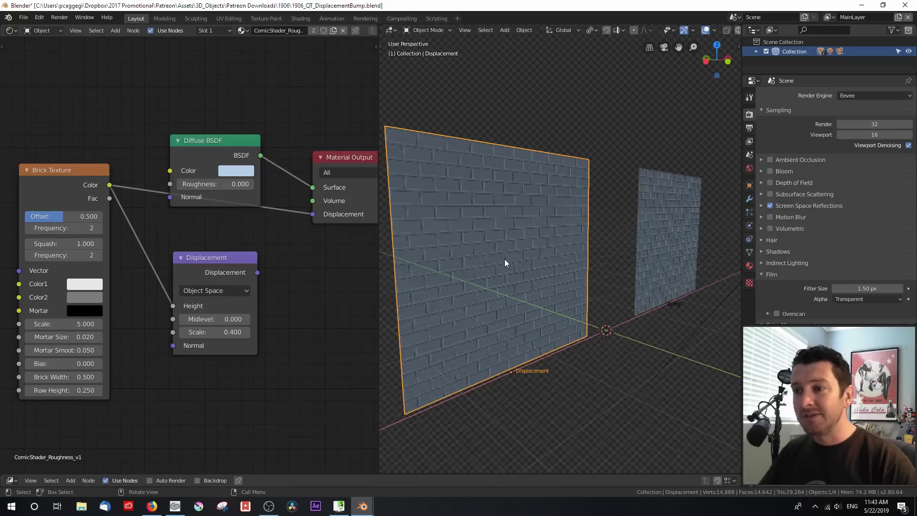
scroll(519, 262, "down", 3)
scroll(529, 265, "up", 6)
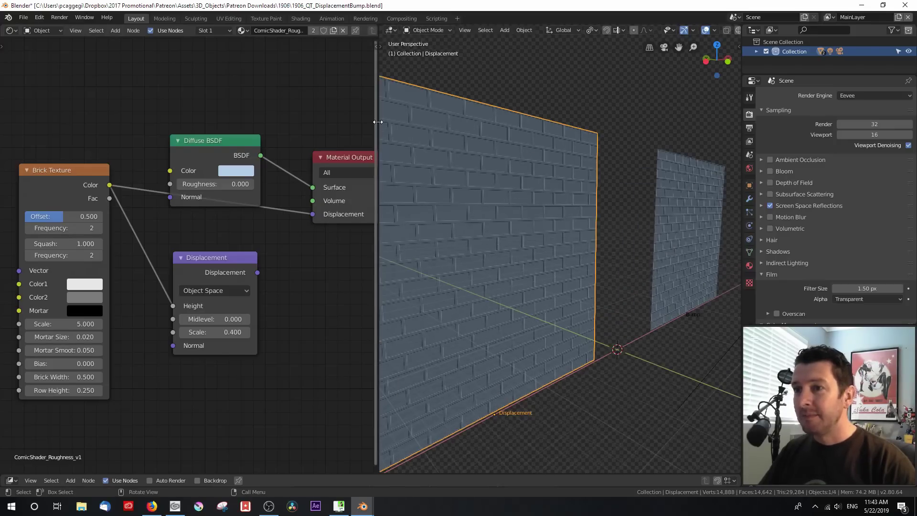
left_click_drag(380, 121, 337, 126)
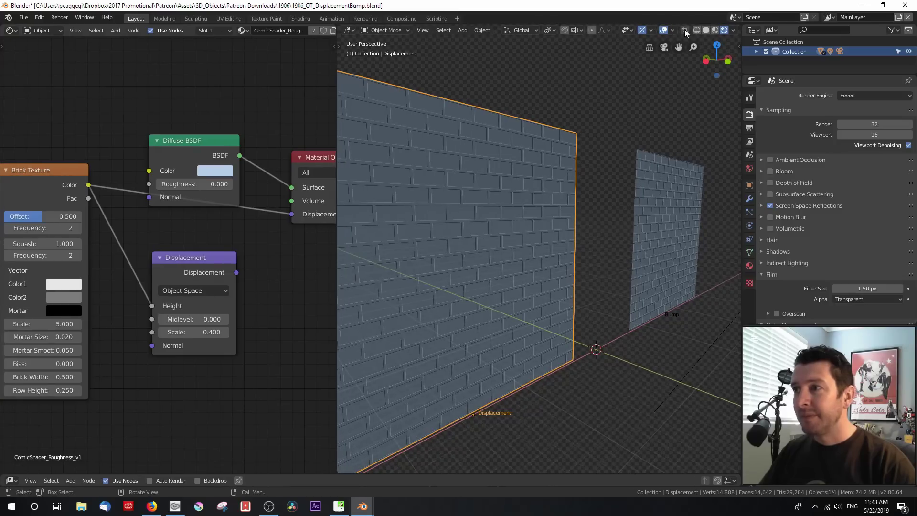
left_click(715, 32)
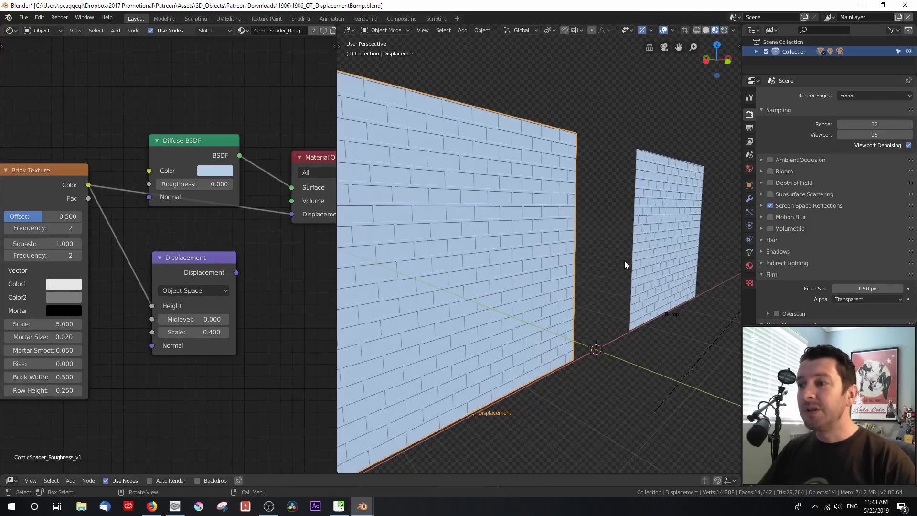
Orbit around the two walls and toggle the wall into Edit Mode and back
mouse_move(624, 265)
middle_mouse_down()
mouse_move(495, 265)
mouse_move(627, 257)
middle_mouse_up()
scroll(567, 257, "down", 3)
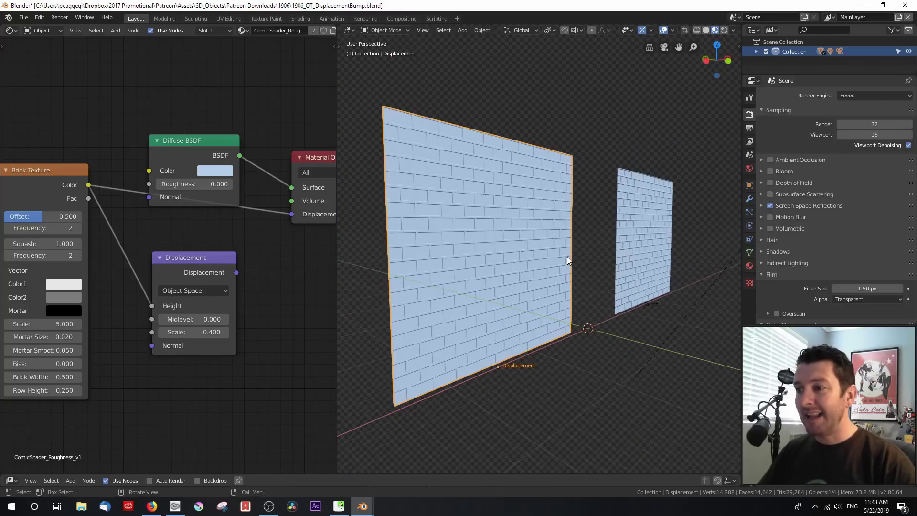
scroll(567, 258, "up", 2)
scroll(497, 230, "down", 2)
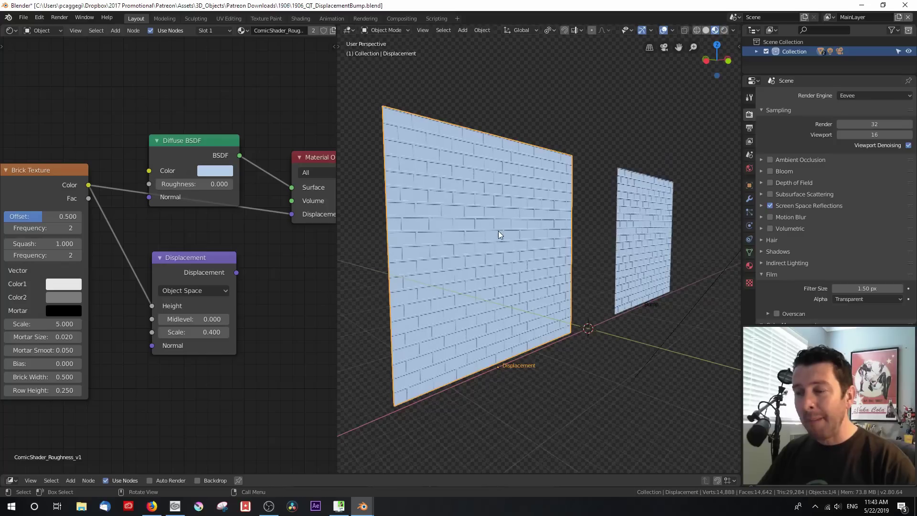
key("Tab")
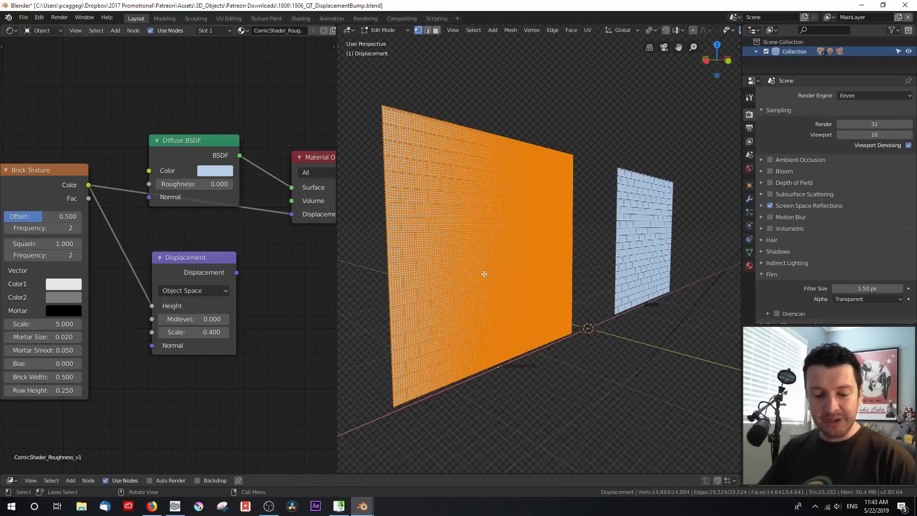
key("Tab")
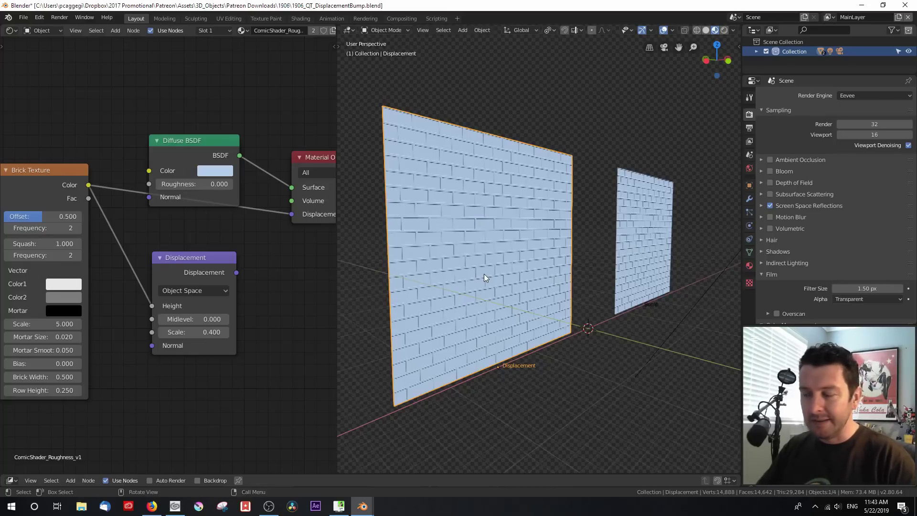
Move the Diffuse BSDF node up and the Brick Texture node down and right
middle_click_drag(607, 265, 532, 268)
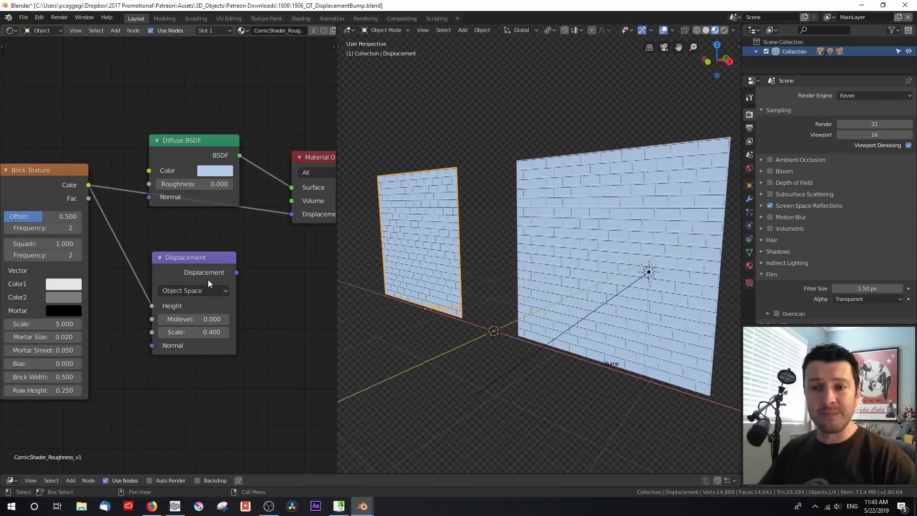
left_click_drag(196, 150, 186, 119)
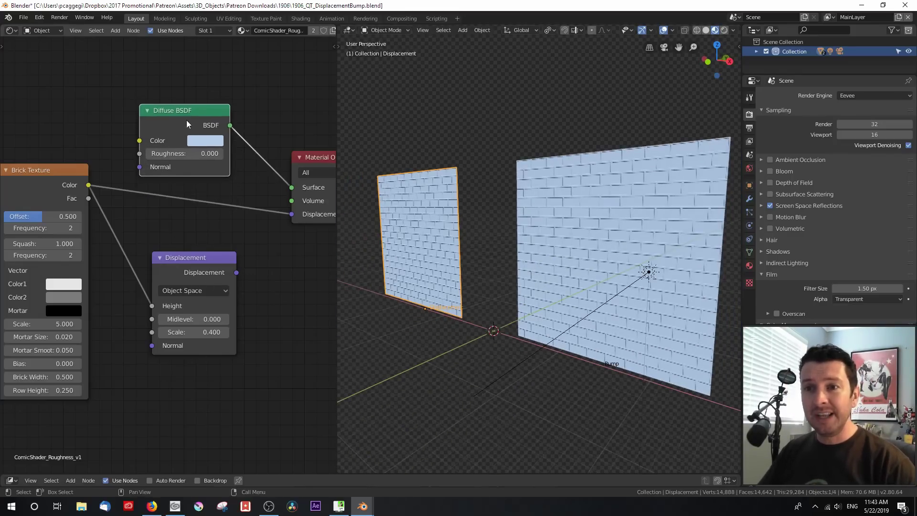
left_click_drag(33, 174, 64, 199)
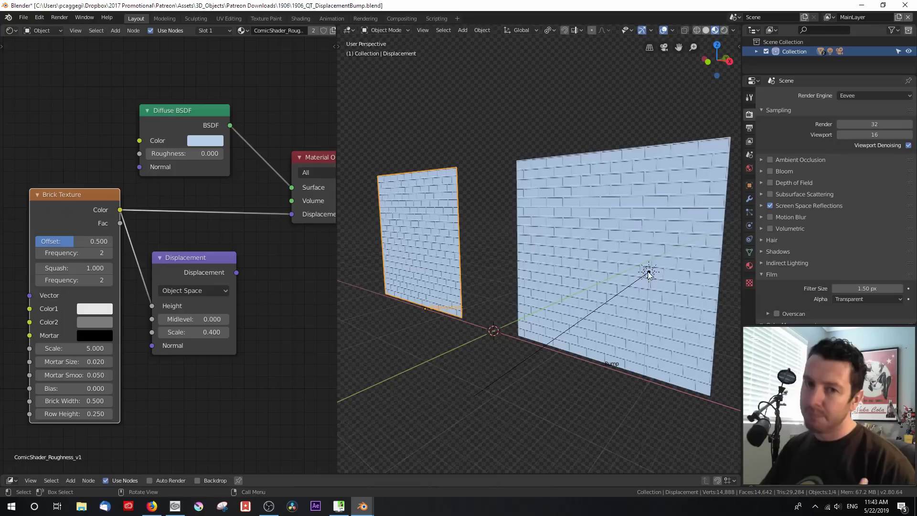
Switch the render engine to Cycles and reconnect the Displacement node to material Displacement
left_click(849, 96)
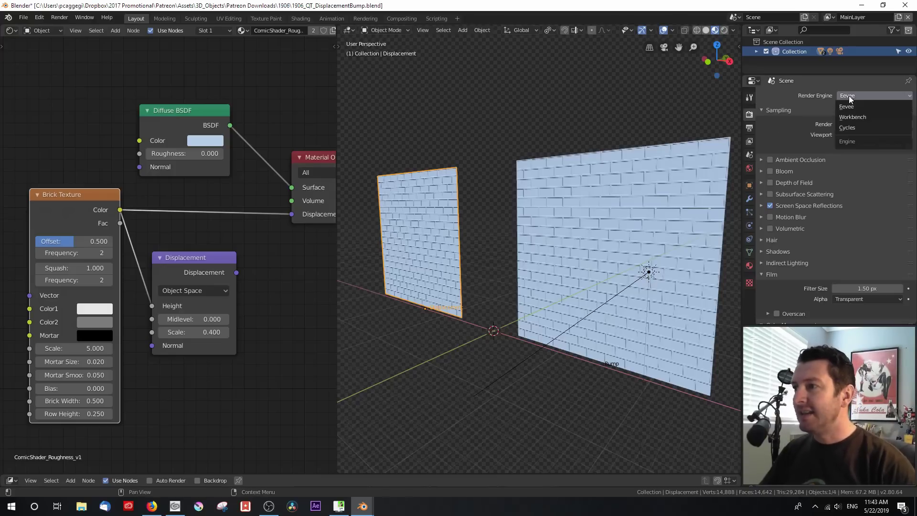
left_click(850, 116)
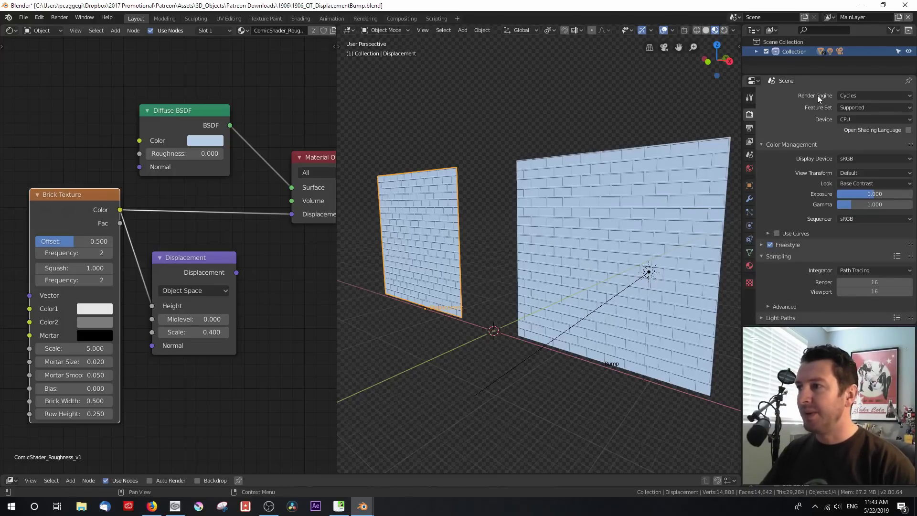
left_click_drag(236, 273, 288, 215)
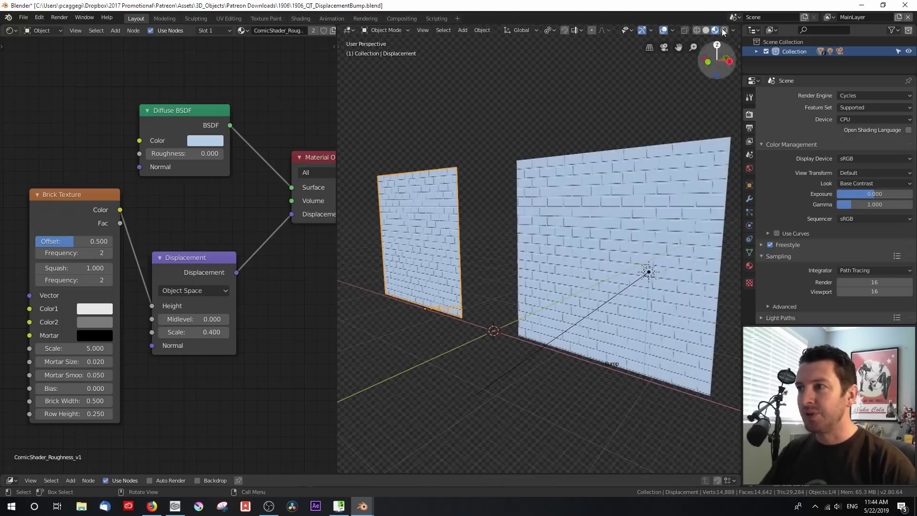
Preview the displaced wall in Rendered shading and enlarge the Compositor editor
left_click(724, 30)
middle_click_drag(443, 245, 520, 250)
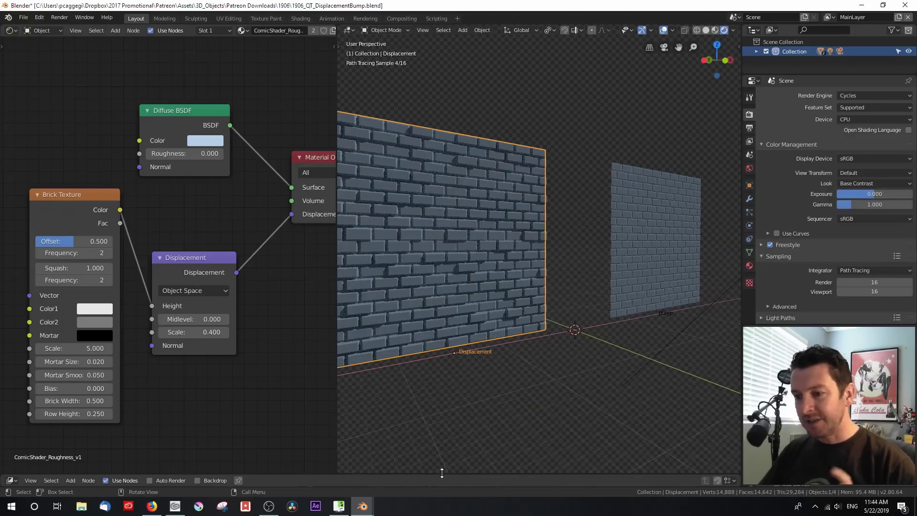
left_click_drag(442, 474, 432, 261)
scroll(416, 310, "up", 2)
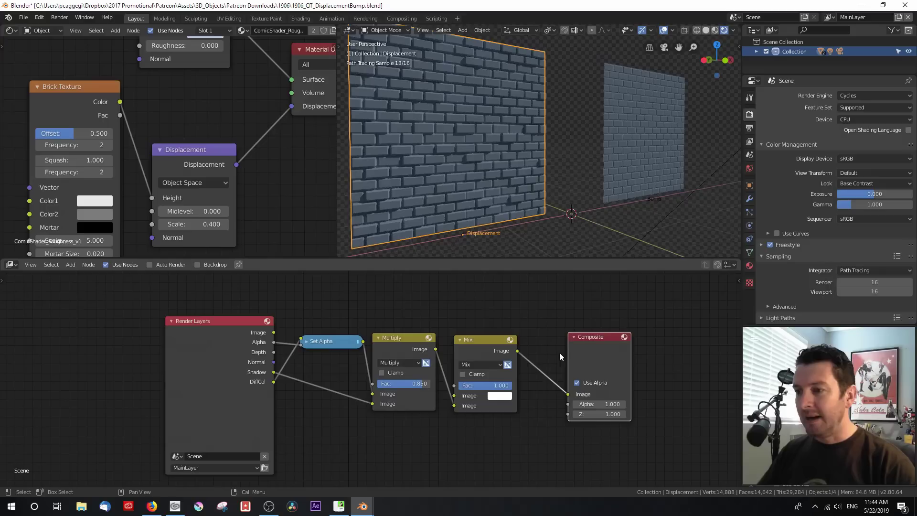
Render the scene and route the Render Layers DiffCol pass into the Composite Image input
left_click_drag(568, 353, 559, 354)
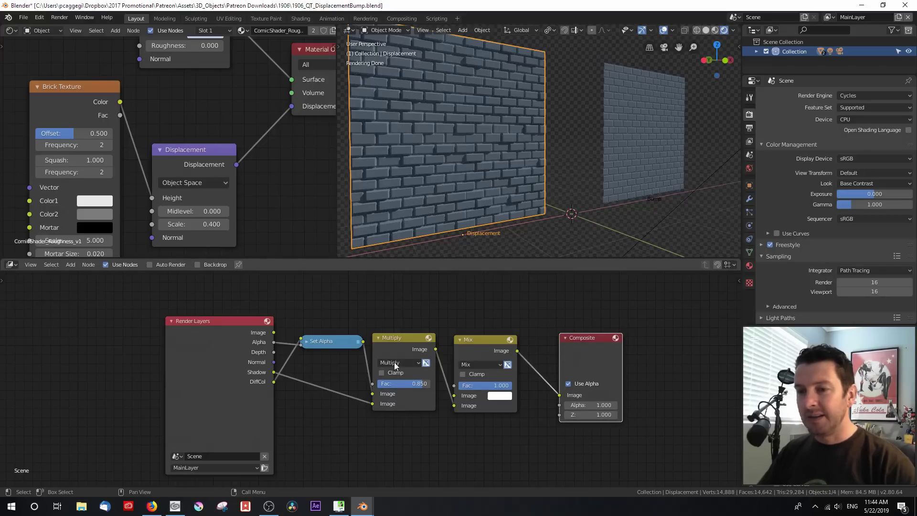
left_click(264, 469)
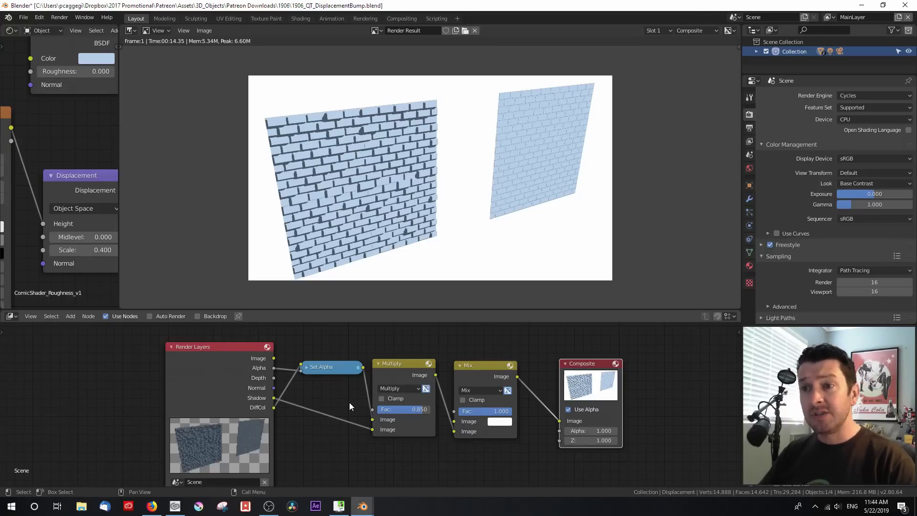
scroll(397, 274, "up", 1)
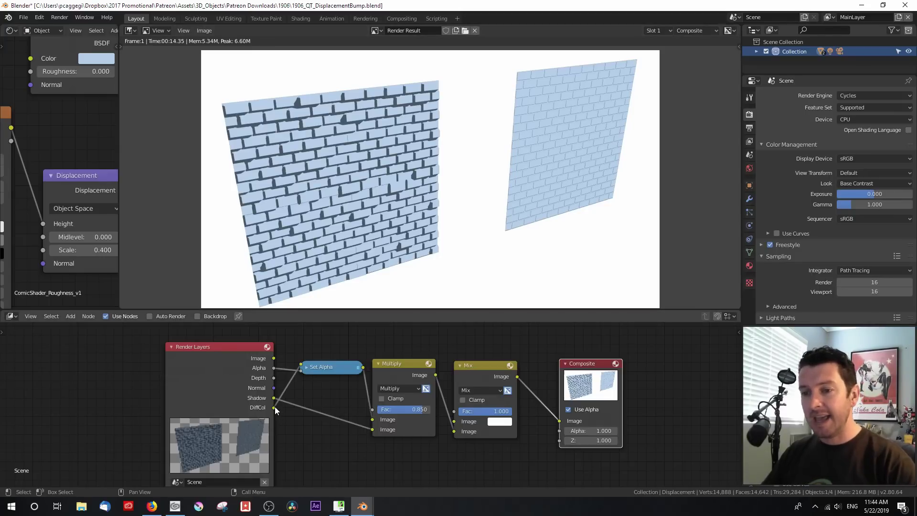
left_click_drag(274, 407, 559, 421)
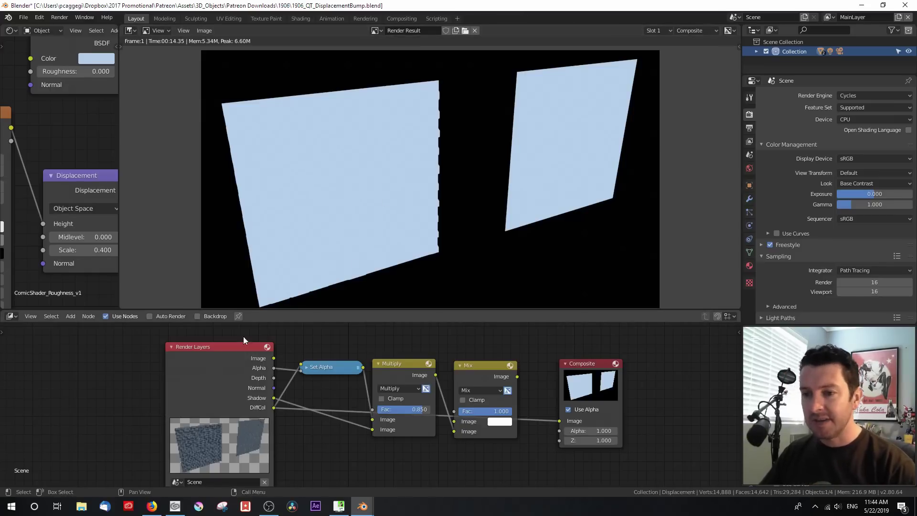
Link the Shadow pass to the Composite output and inspect the shadow shapes in the render
left_click_drag(274, 399, 560, 415)
left_click_drag(274, 398, 553, 421)
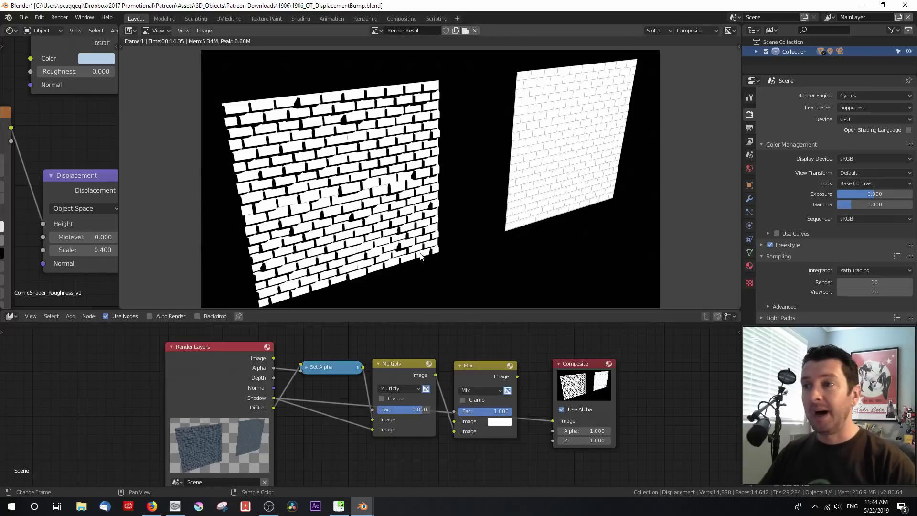
scroll(435, 216, "up", 1)
middle_click_drag(349, 212, 353, 176)
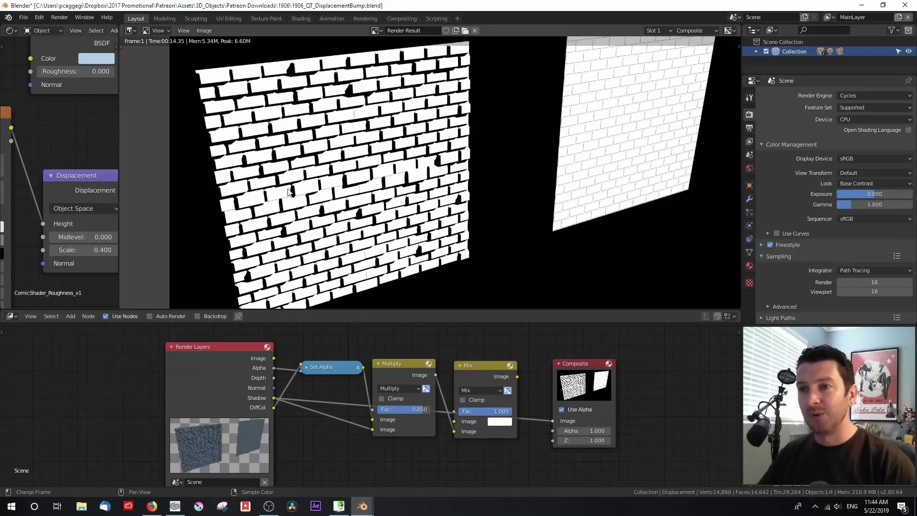
middle_click_drag(546, 168, 416, 203)
scroll(429, 196, "up", 2)
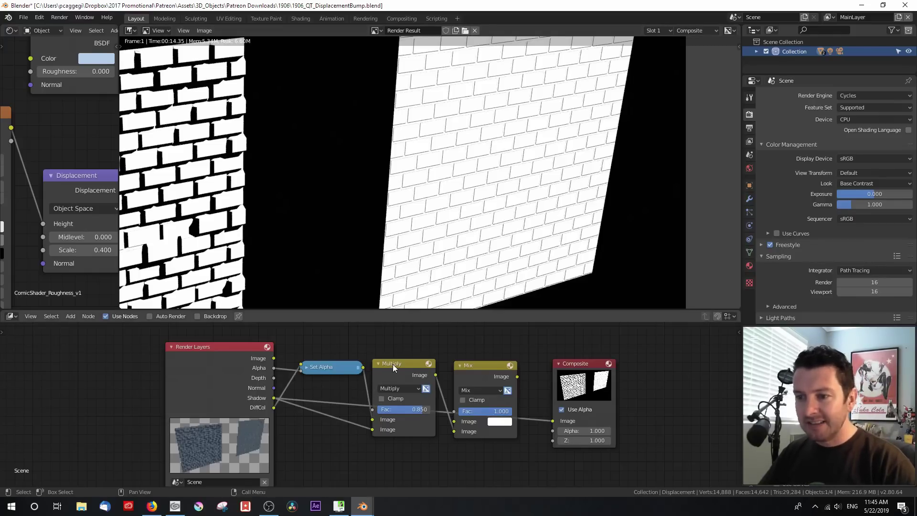
Reposition the Multiply node, feed its result into the Composite chain, and tidy Set Alpha
key("g")
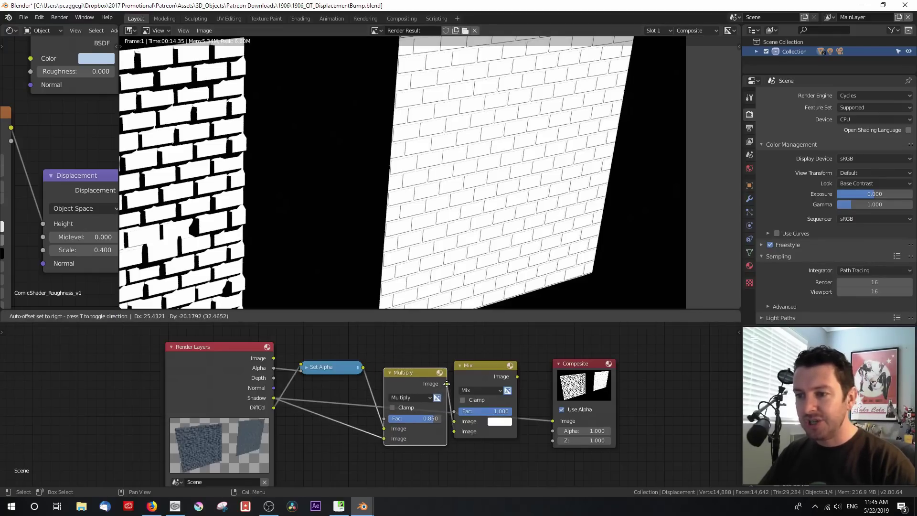
left_click(439, 373)
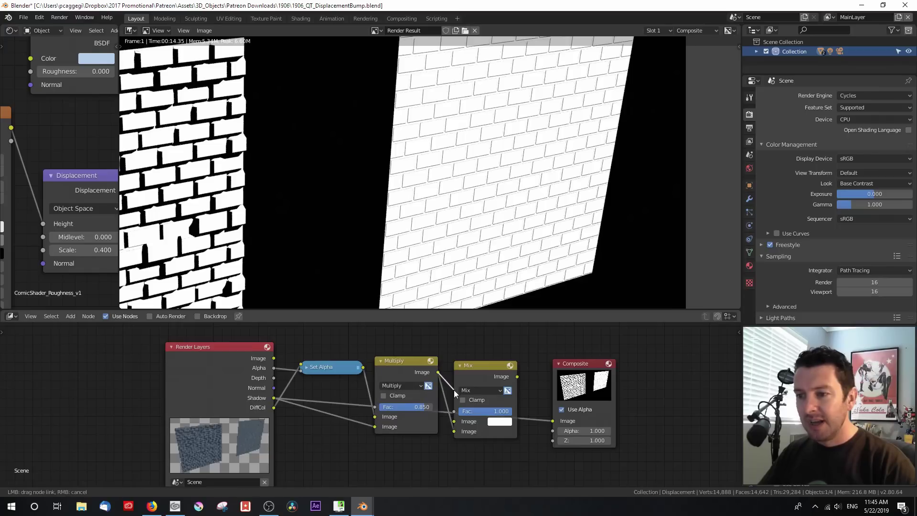
left_click_drag(453, 389, 552, 421)
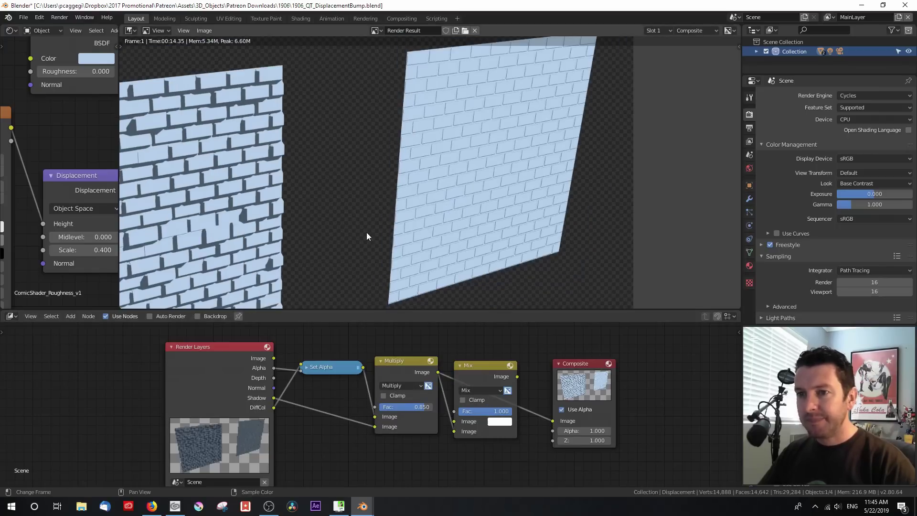
middle_click_drag(365, 233, 407, 219)
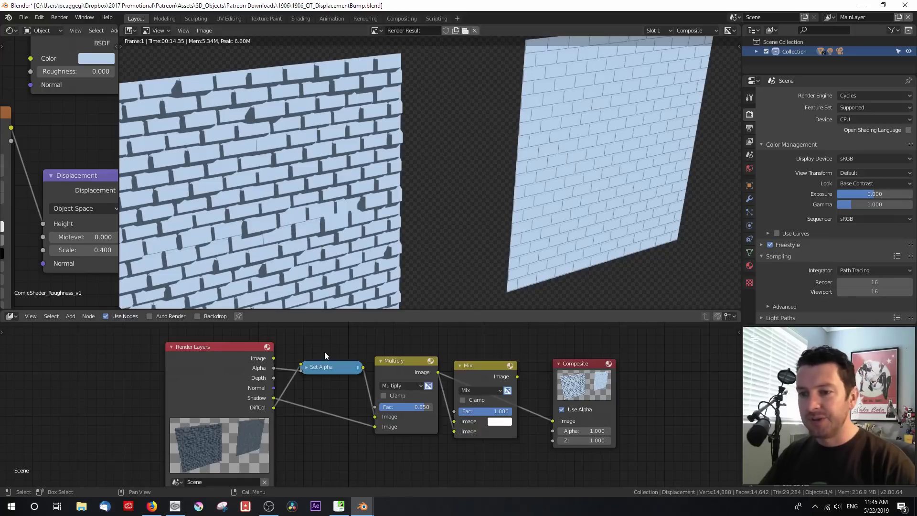
left_click_drag(319, 364, 315, 358)
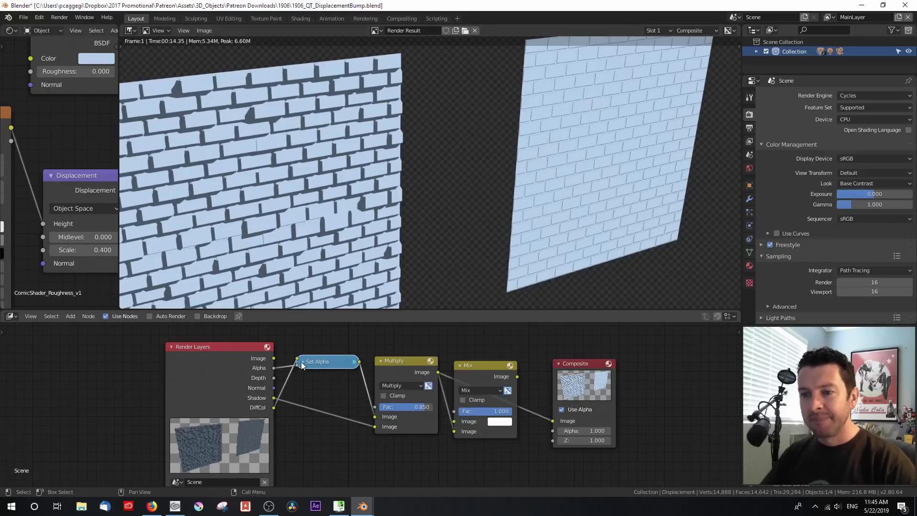
left_click(301, 361)
left_click(302, 361)
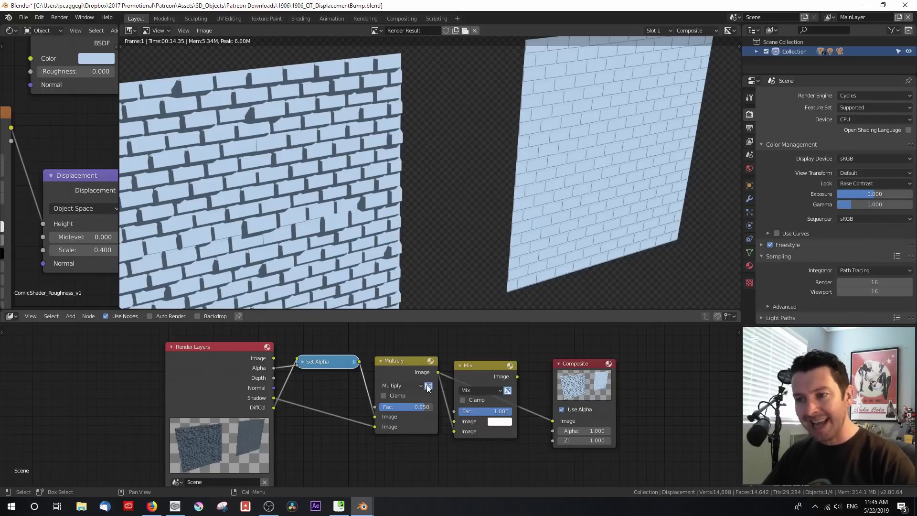
left_click_drag(404, 368, 402, 373)
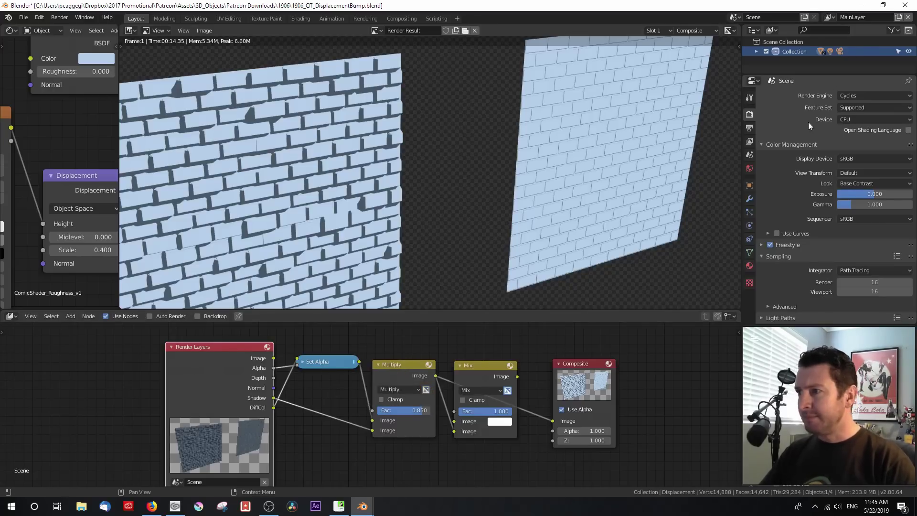
Check the View Layer passes: Normal, Z, Diffuse Color and Shadow enabled
left_click(749, 128)
left_click(748, 153)
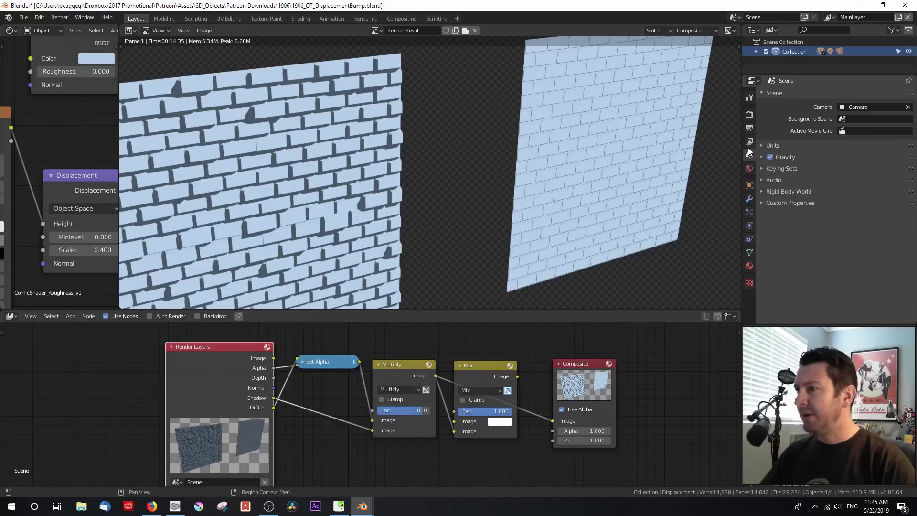
left_click(749, 141)
scroll(790, 222, "down", 3)
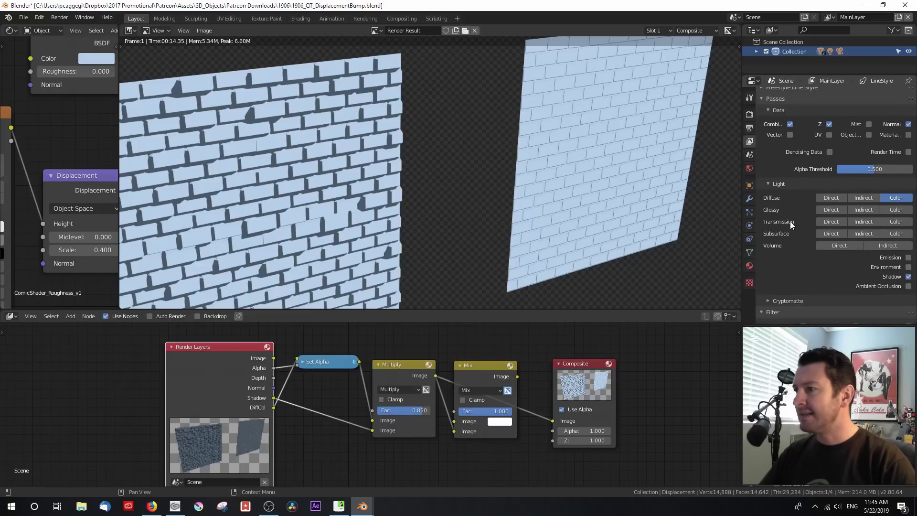
scroll(790, 233, "down", 2)
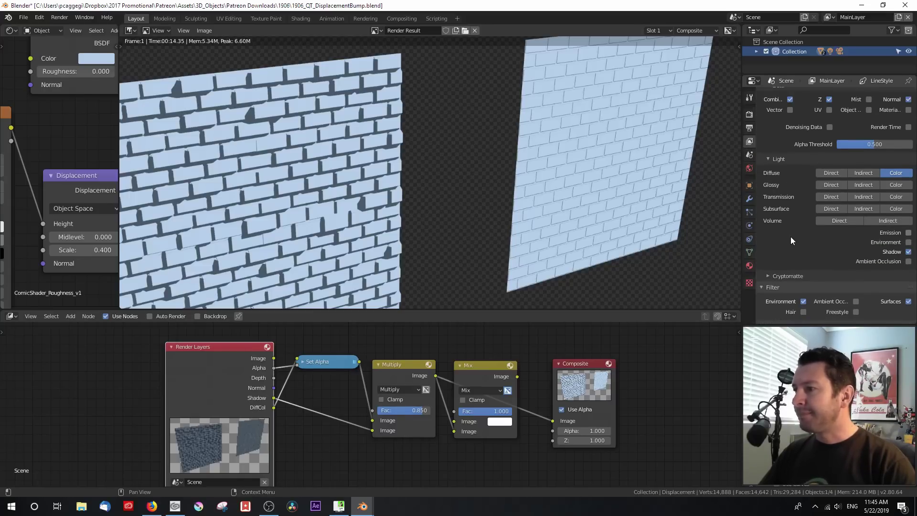
scroll(789, 236, "down", 1)
scroll(803, 220, "up", 4)
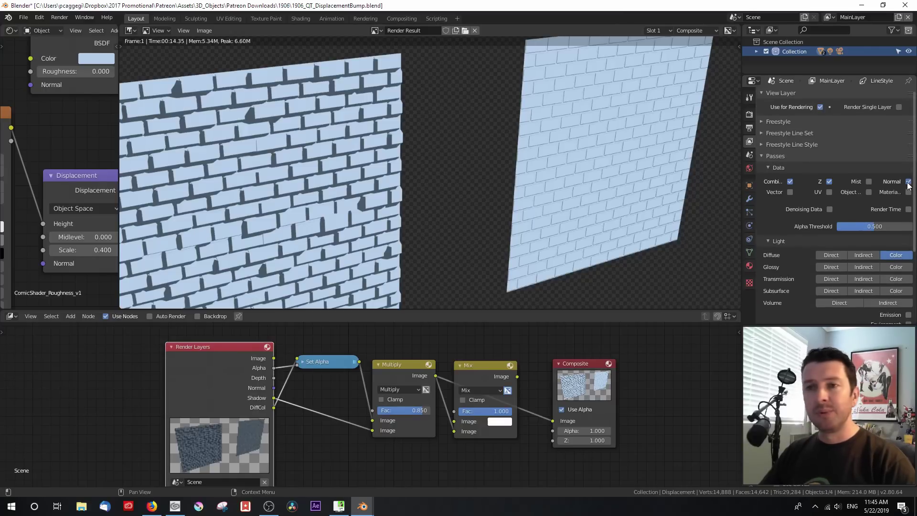
scroll(508, 259, "down", 1)
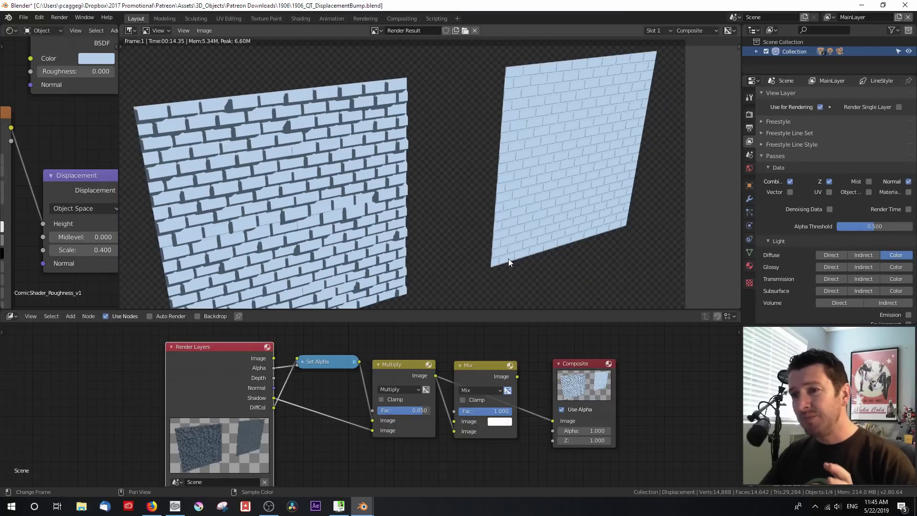
middle_click_drag(412, 245, 471, 228)
scroll(470, 228, "up", 3)
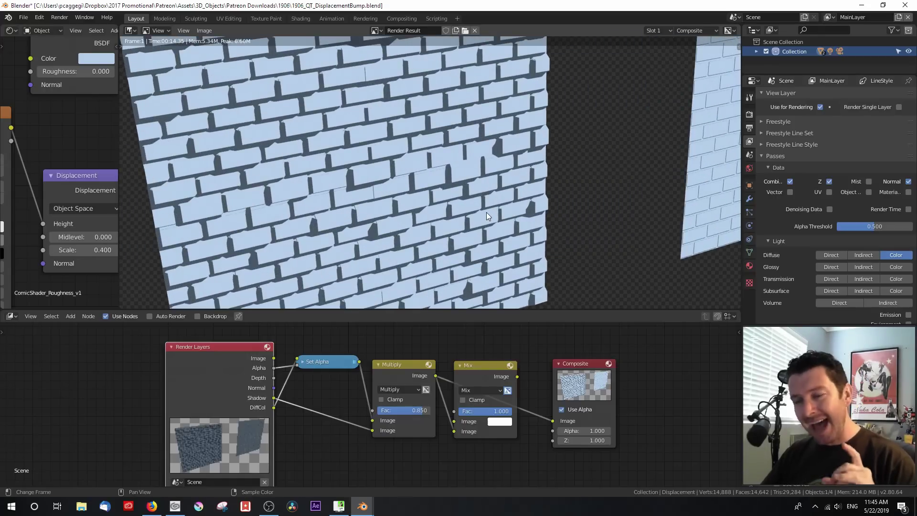
Link the Render Layers Normal pass to the Composite Image input
left_click_drag(274, 388, 562, 422)
scroll(479, 226, "down", 2)
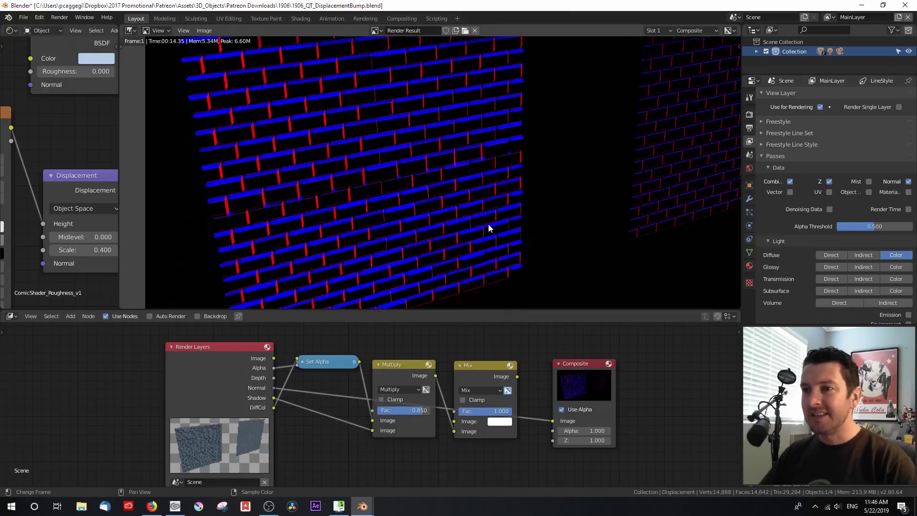
middle_click_drag(505, 215, 483, 252)
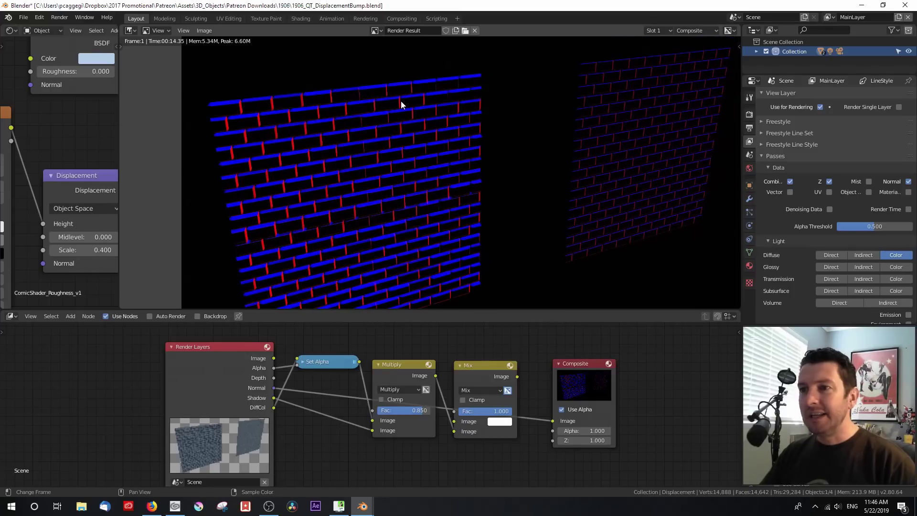
Spread out the Composite, Mix, Set Alpha and Multiply nodes and frame them all
left_click_drag(561, 365, 600, 365)
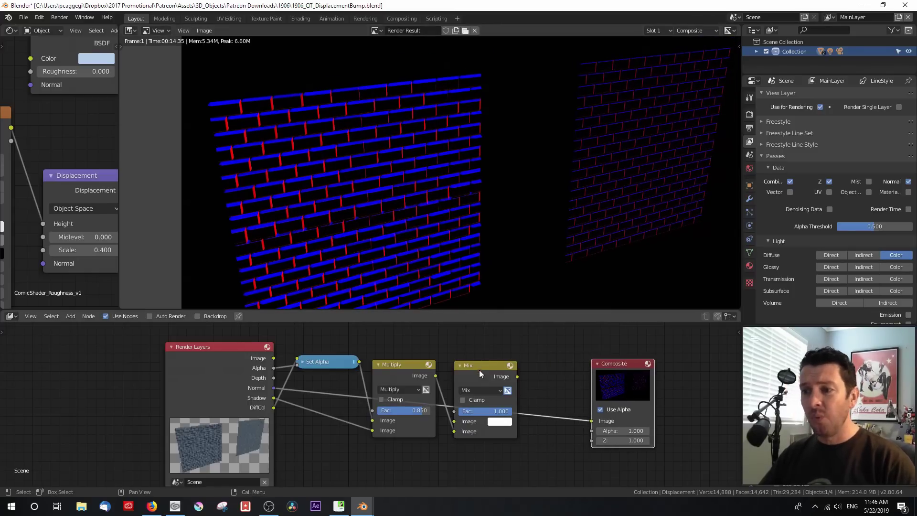
left_click_drag(480, 373, 493, 334)
left_click_drag(328, 338, 403, 360)
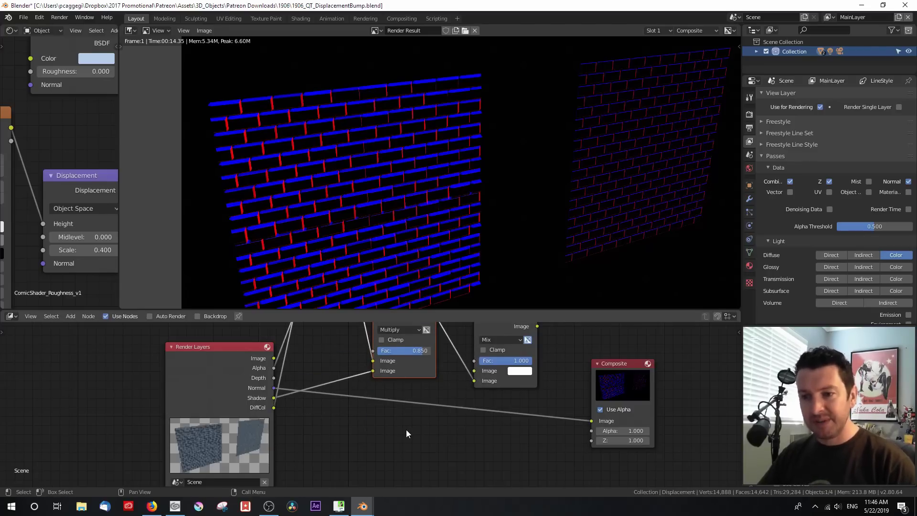
key("Home")
left_click_drag(526, 412, 550, 428)
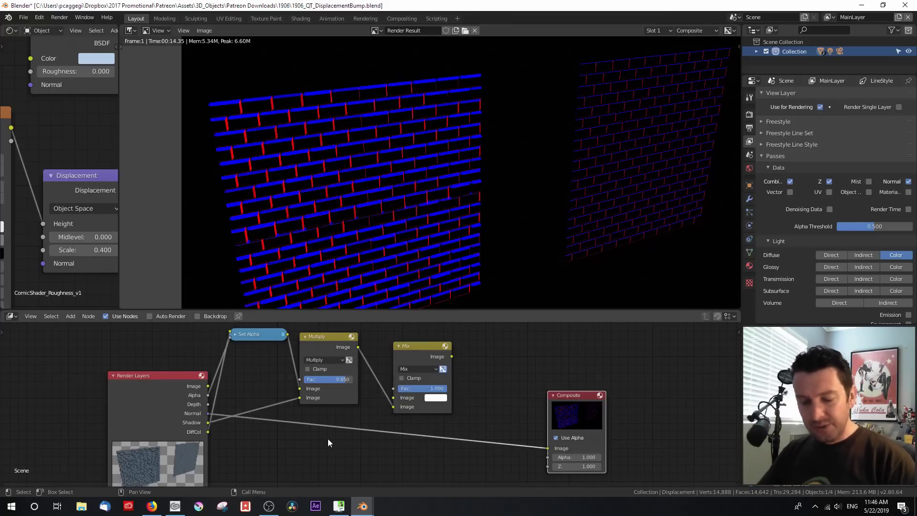
Insert a Separate HSVA node on the Normal pass link and feed its V channel to Composite
key("shift+a")
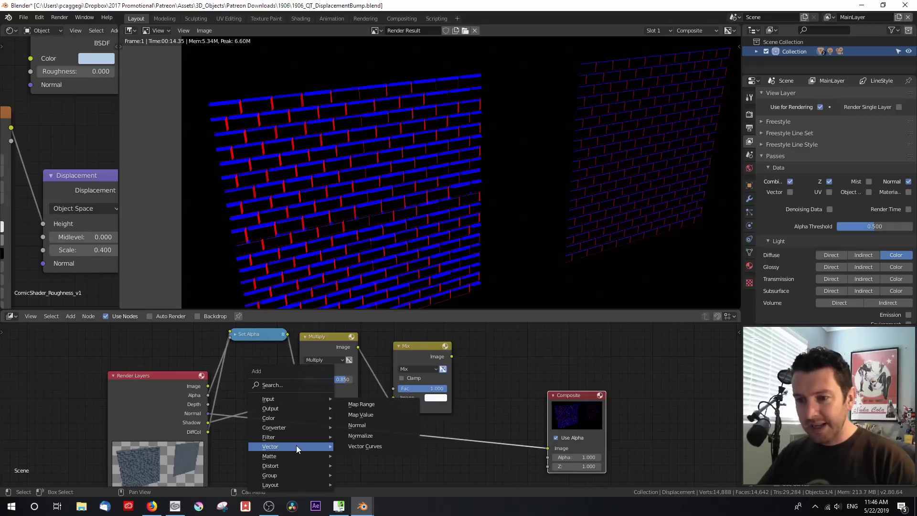
mouse_move(292, 464)
mouse_move(286, 427)
left_click(385, 374)
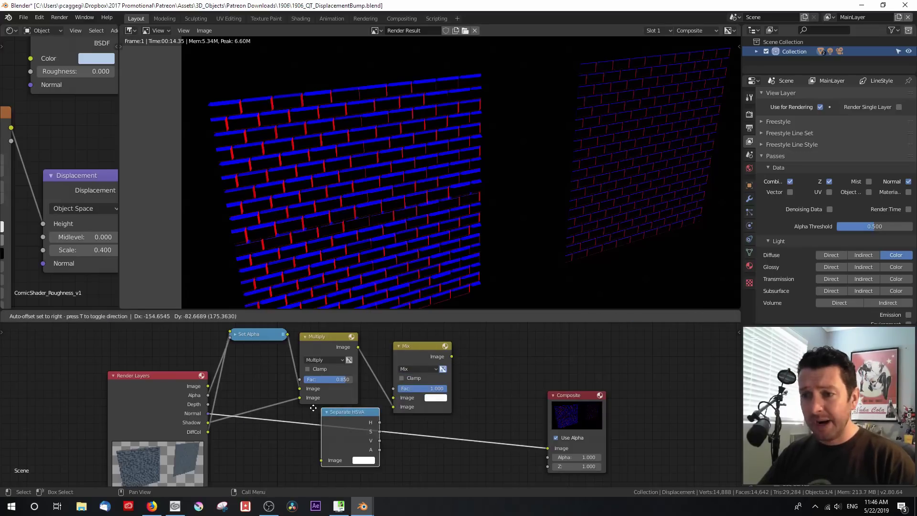
left_click(300, 425)
left_click_drag(339, 445, 548, 448)
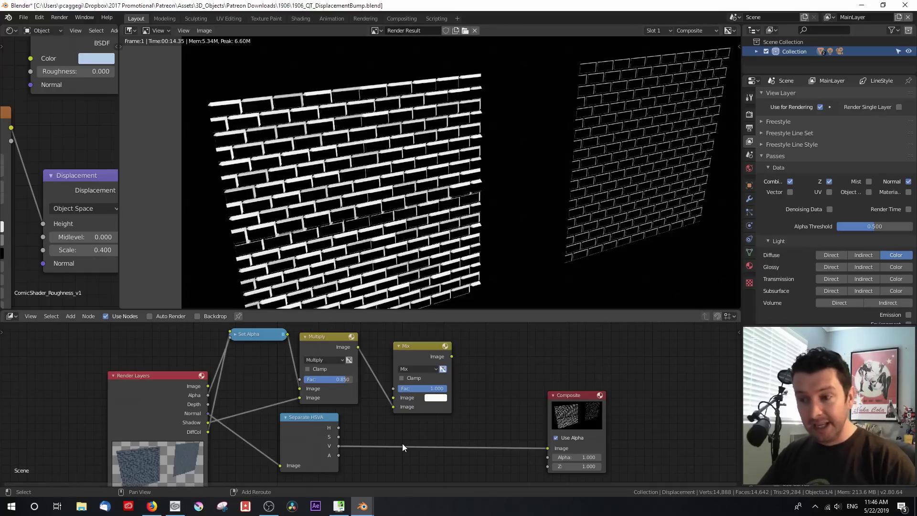
Add an Invert node before Composite, keep its Fac at full strength, and collapse it
key("shift+a")
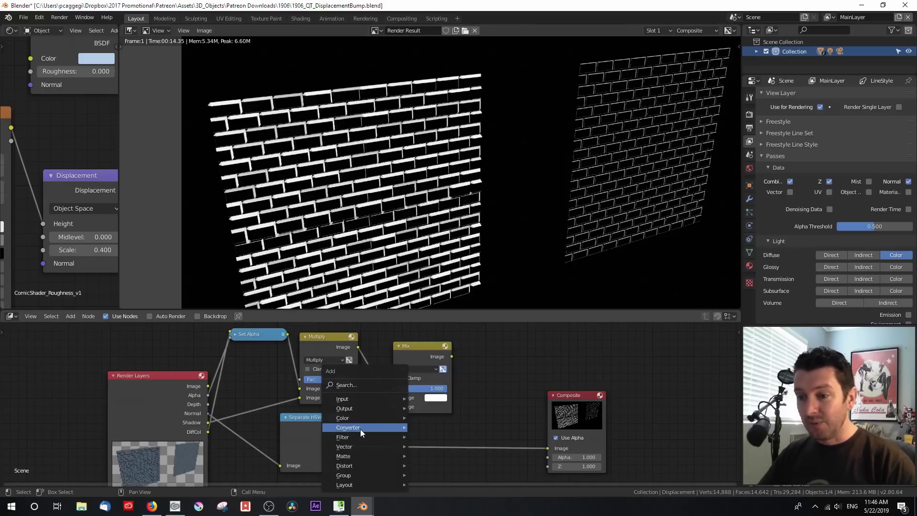
mouse_move(357, 417)
left_click(429, 376)
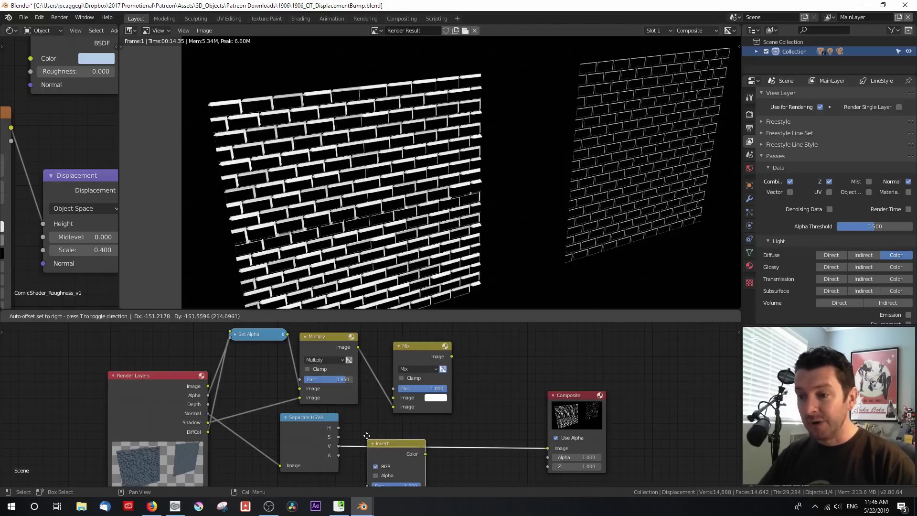
left_click(377, 457)
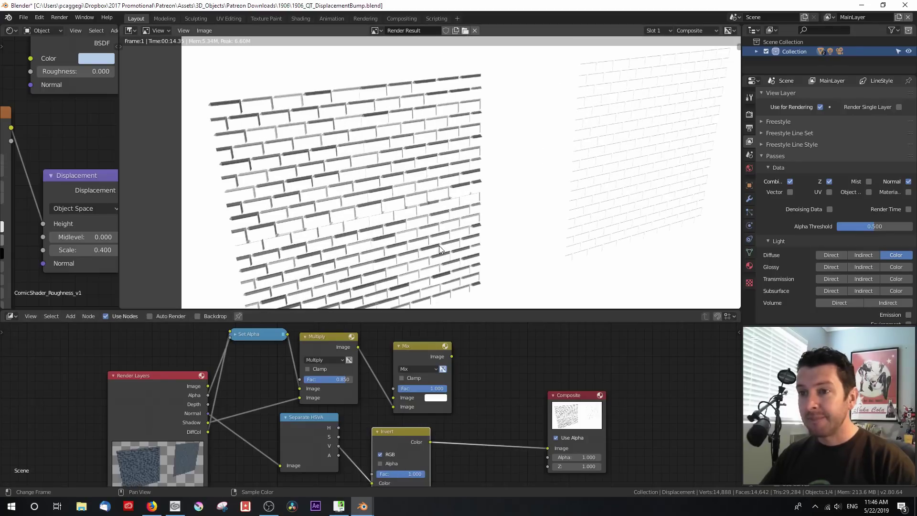
left_click_drag(414, 442, 406, 430)
double_click(399, 462)
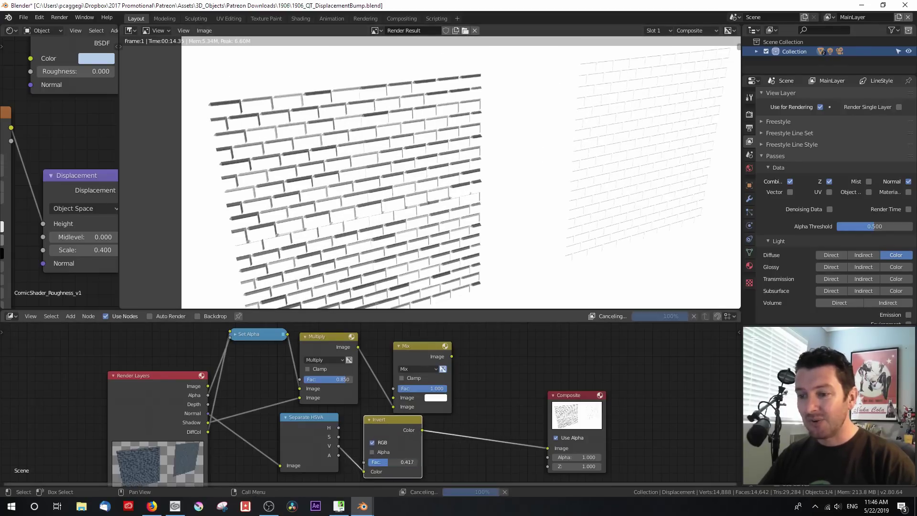
type("0")
key("Return")
key("ctrl+z")
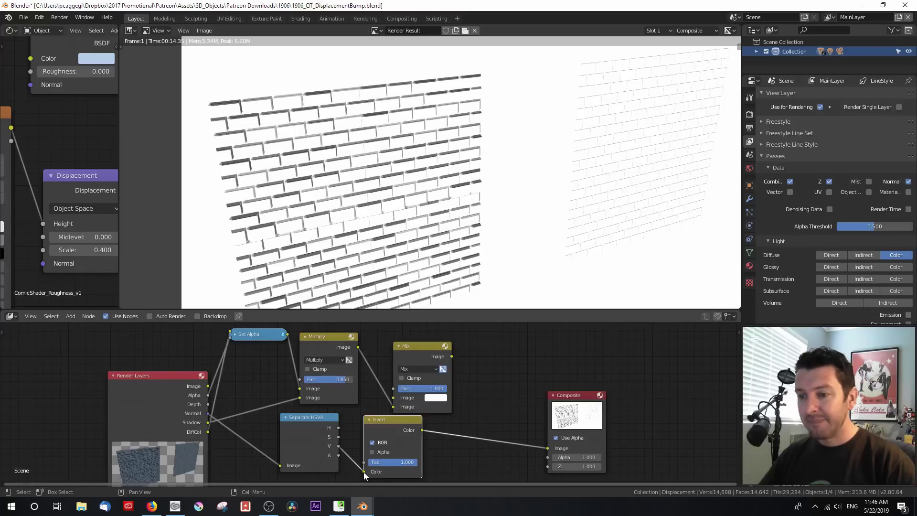
left_click_drag(363, 471, 363, 470)
left_click(368, 419)
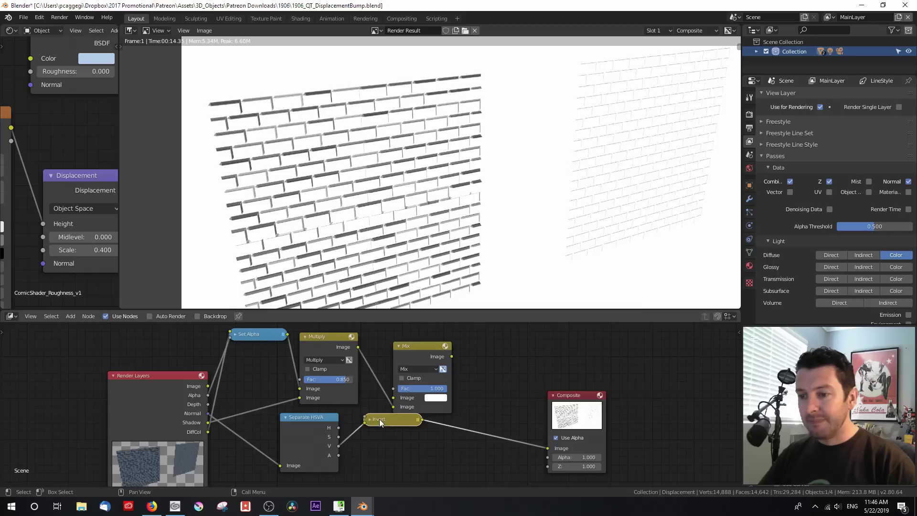
Wire Multiply into Mix's top Image, Invert into its bottom Image, and Mix into Composite
left_click_drag(380, 420, 365, 440)
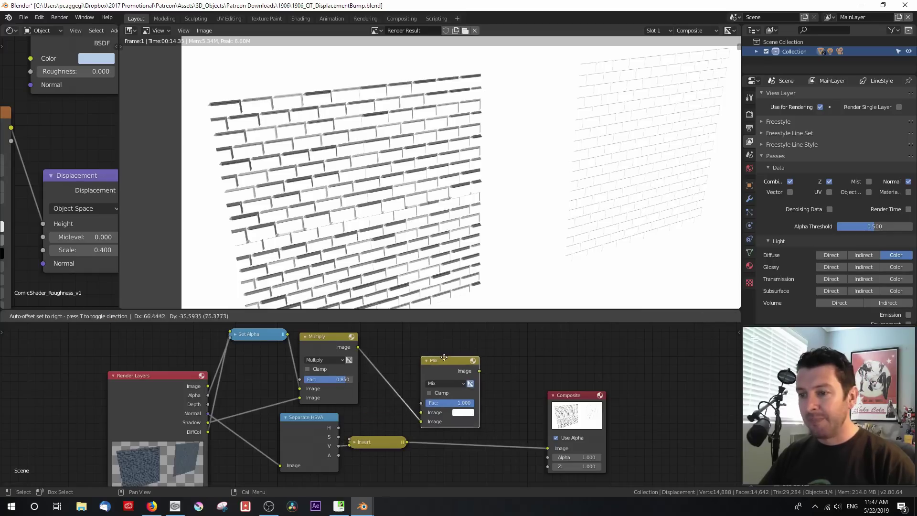
left_click_drag(431, 417, 431, 409)
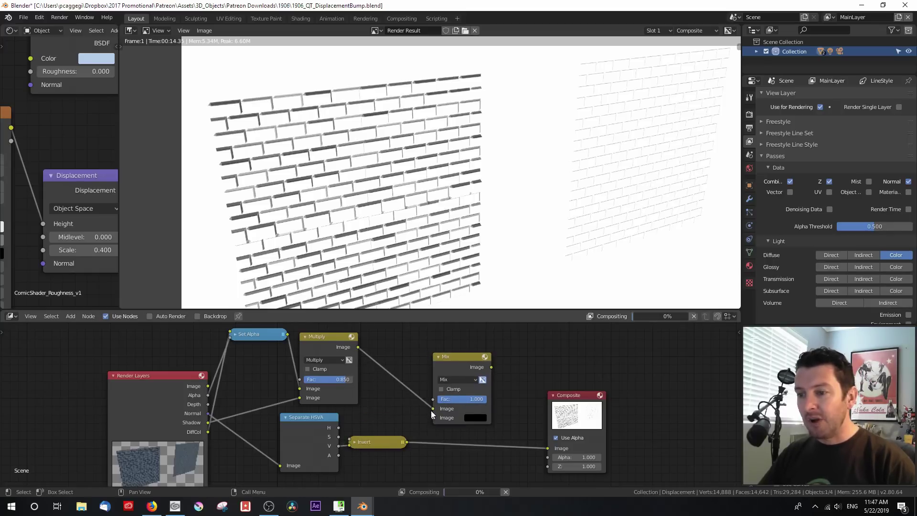
left_click_drag(491, 366, 547, 448)
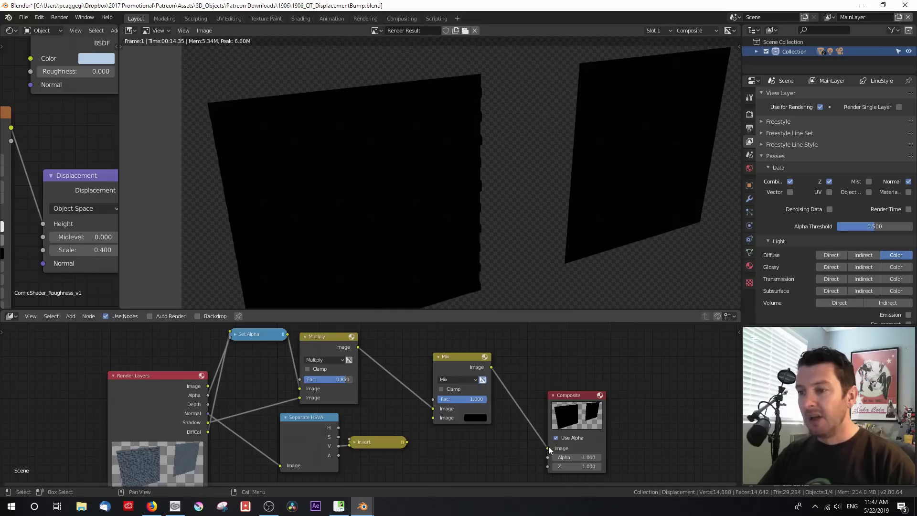
left_click_drag(563, 410, 574, 379)
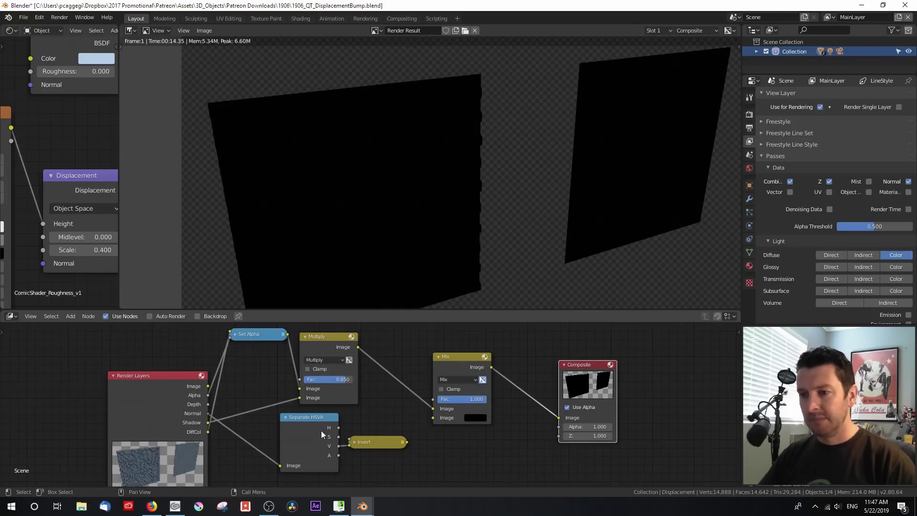
left_click_drag(407, 442, 432, 418)
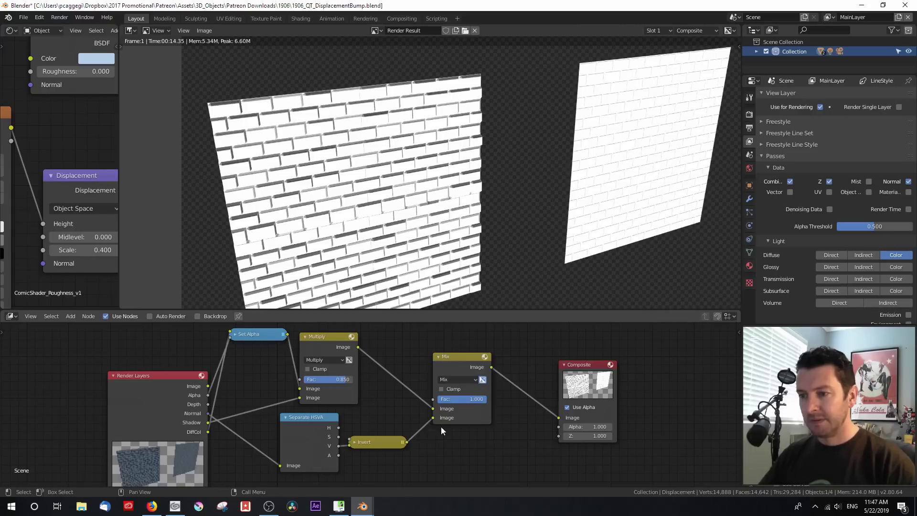
Set the Mix blend mode to Multiply and drop its Fac to 0 to compare
left_click(457, 380)
left_click(459, 345)
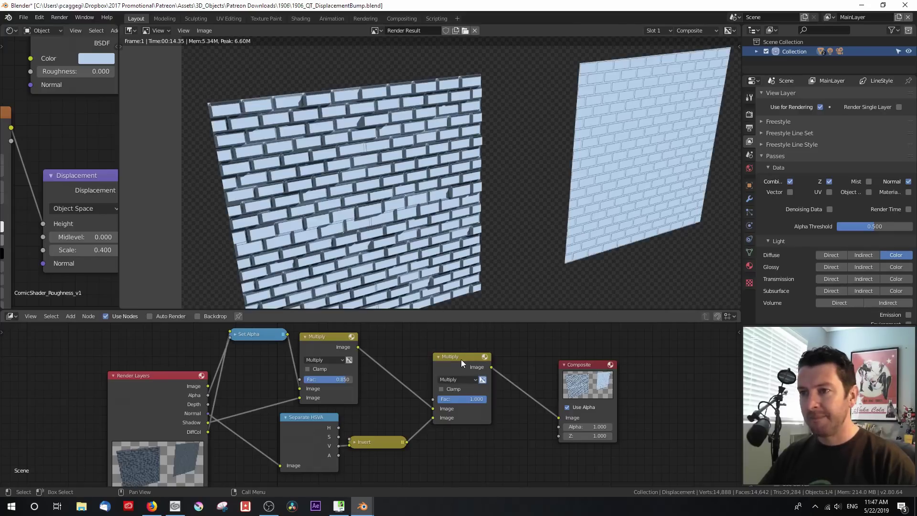
scroll(317, 139, "up", 1)
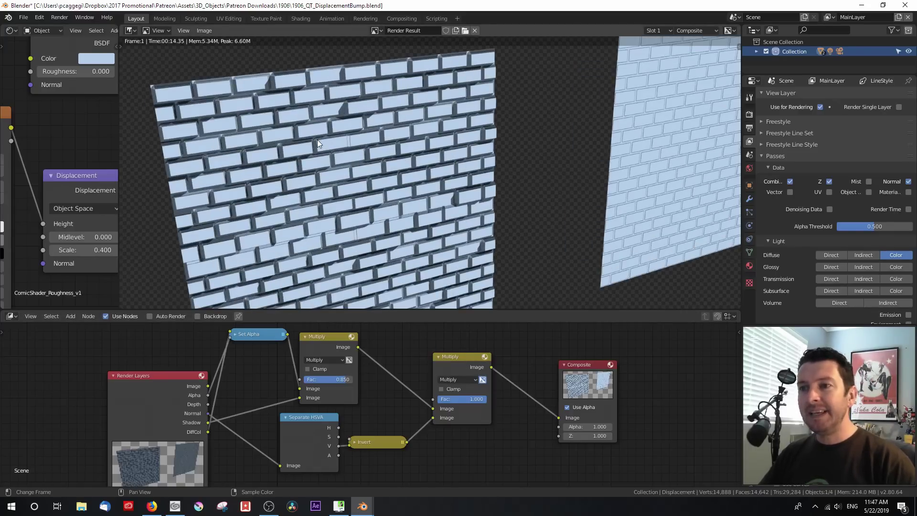
scroll(317, 139, "down", 1)
scroll(317, 141, "down", 1)
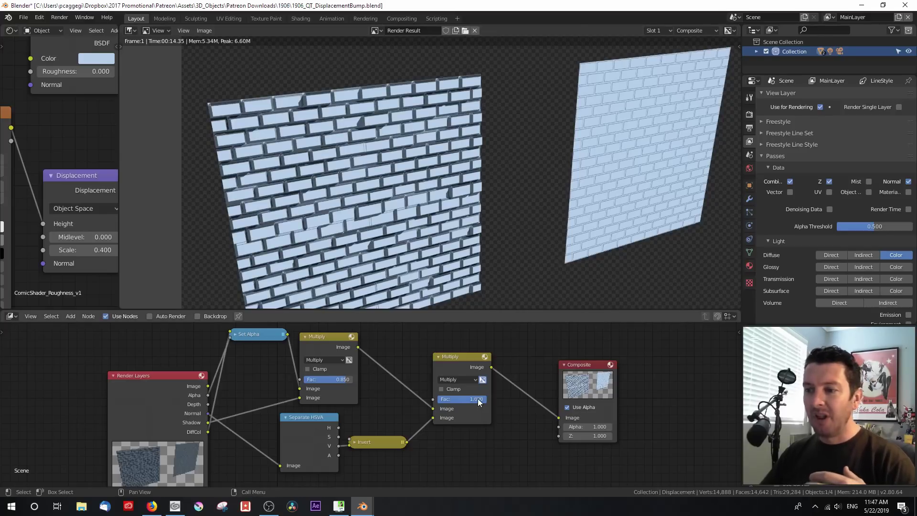
left_click_drag(479, 402, 439, 402)
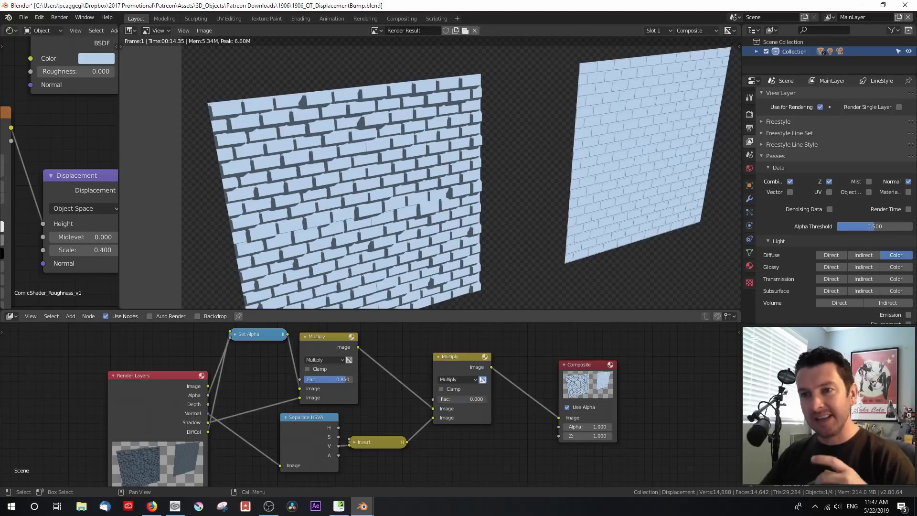
Restore the second Multiply's Fac to 1 and zoom and pan the render onto the right wall
key("ctrl+z")
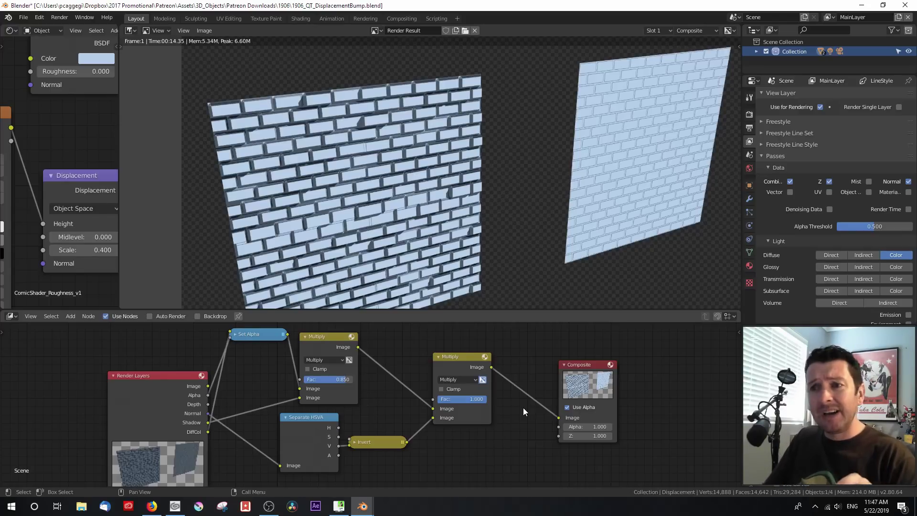
scroll(323, 187, "up", 5)
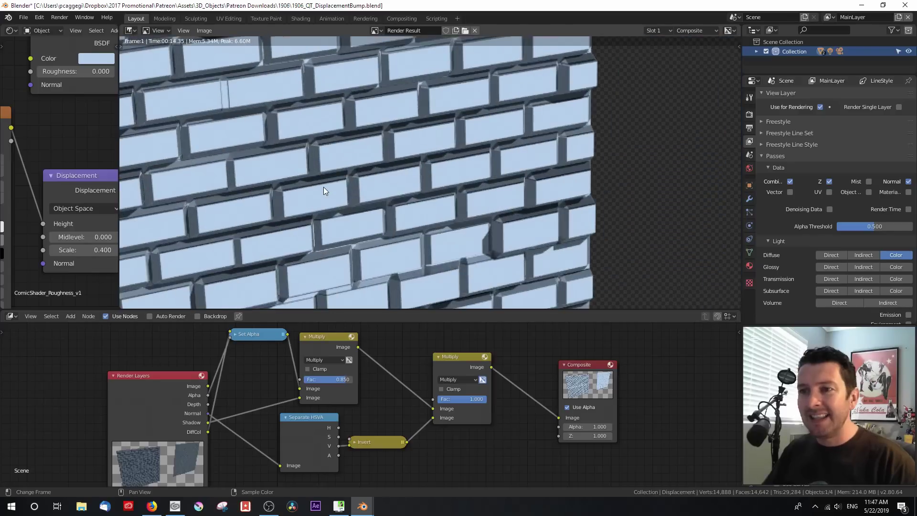
scroll(323, 191, "down", 1)
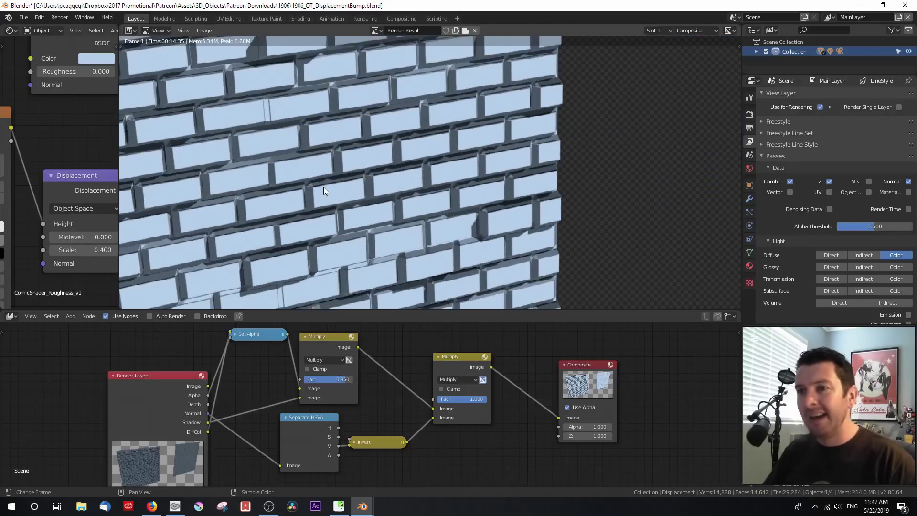
scroll(324, 191, "down", 4)
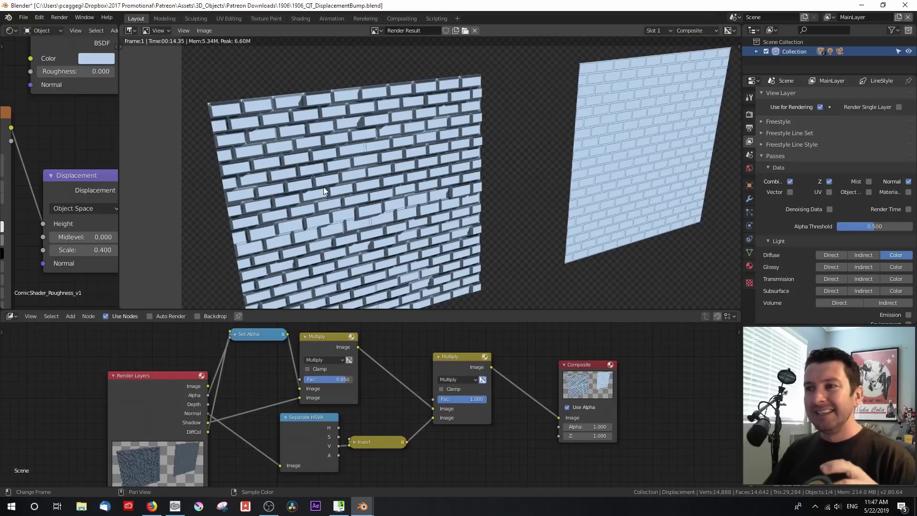
scroll(421, 225, "down", 1)
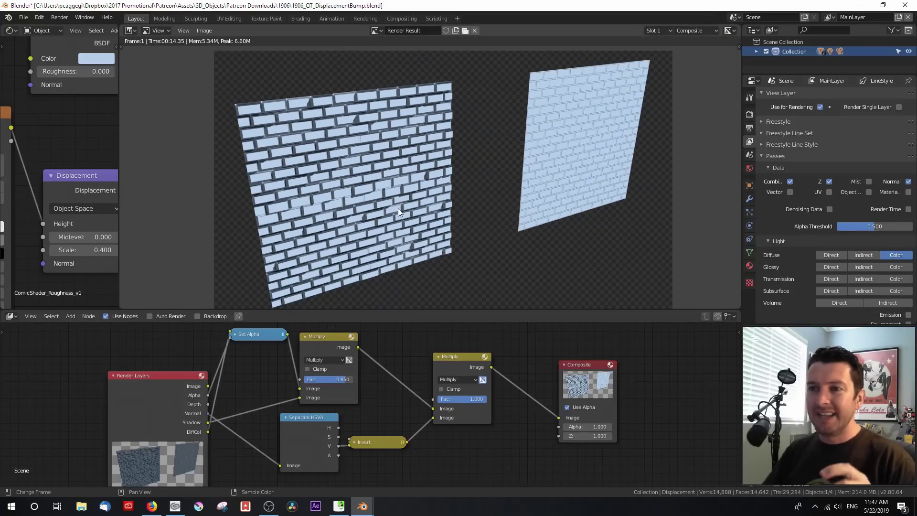
scroll(535, 216, "up", 5)
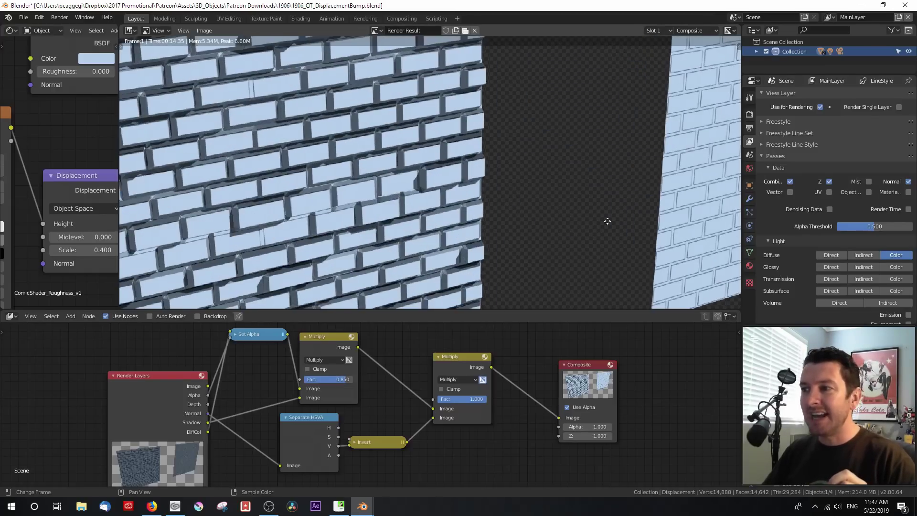
middle_click_drag(606, 220, 414, 219)
scroll(449, 188, "down", 1)
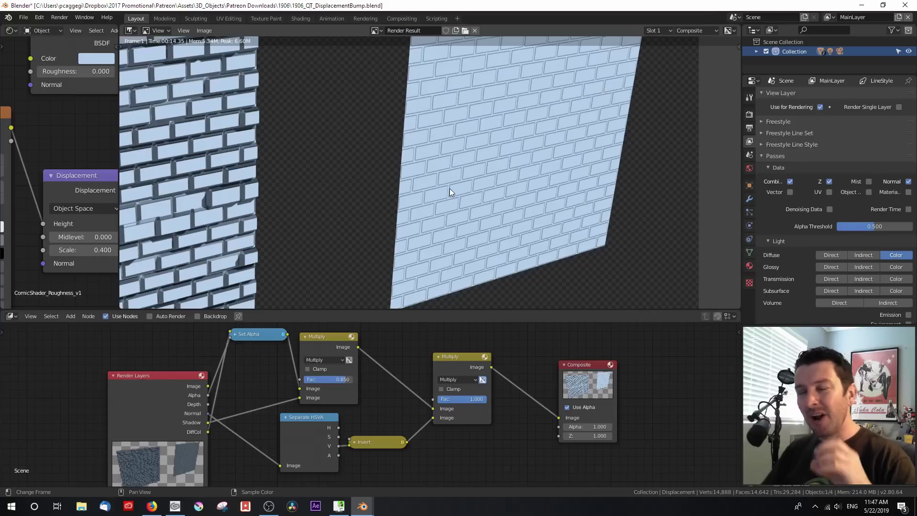